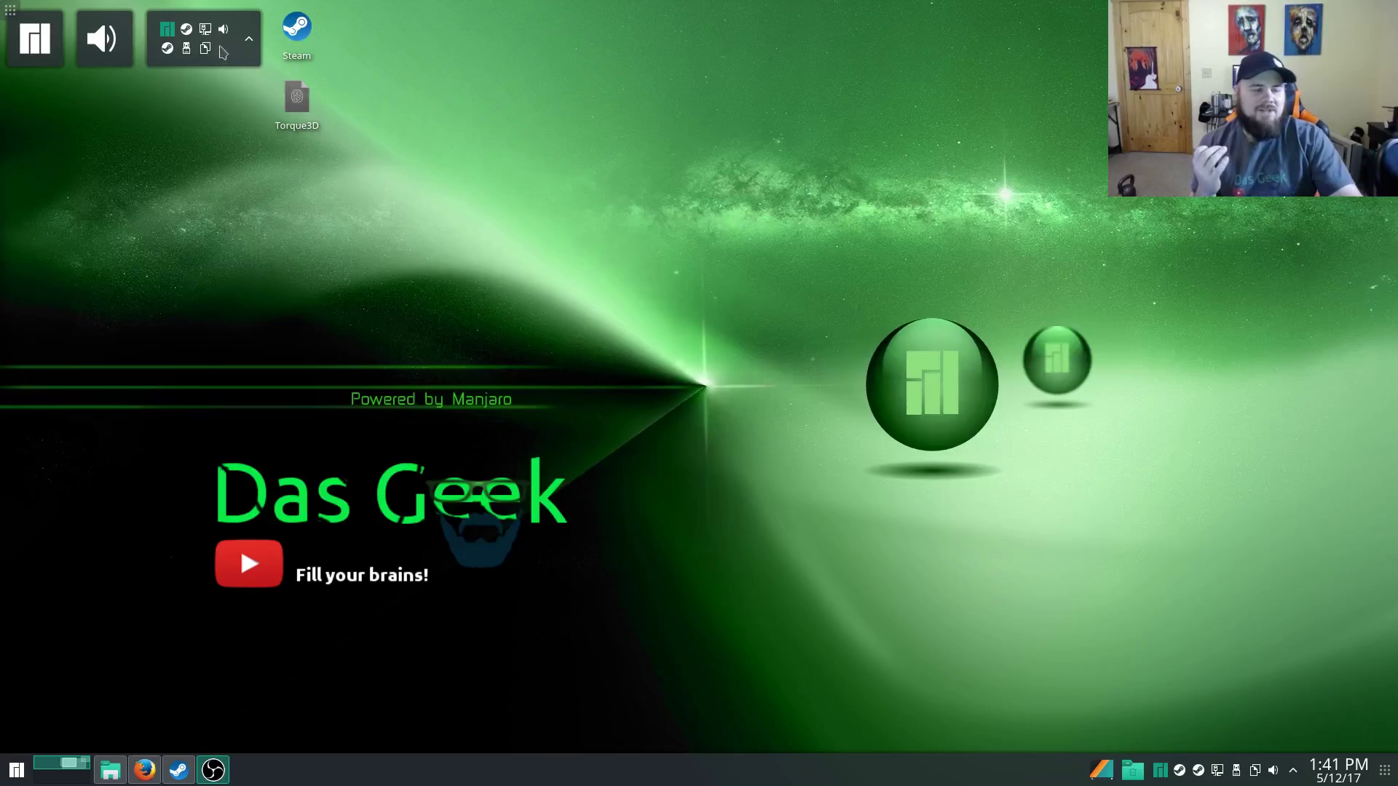
right_click(113, 216)
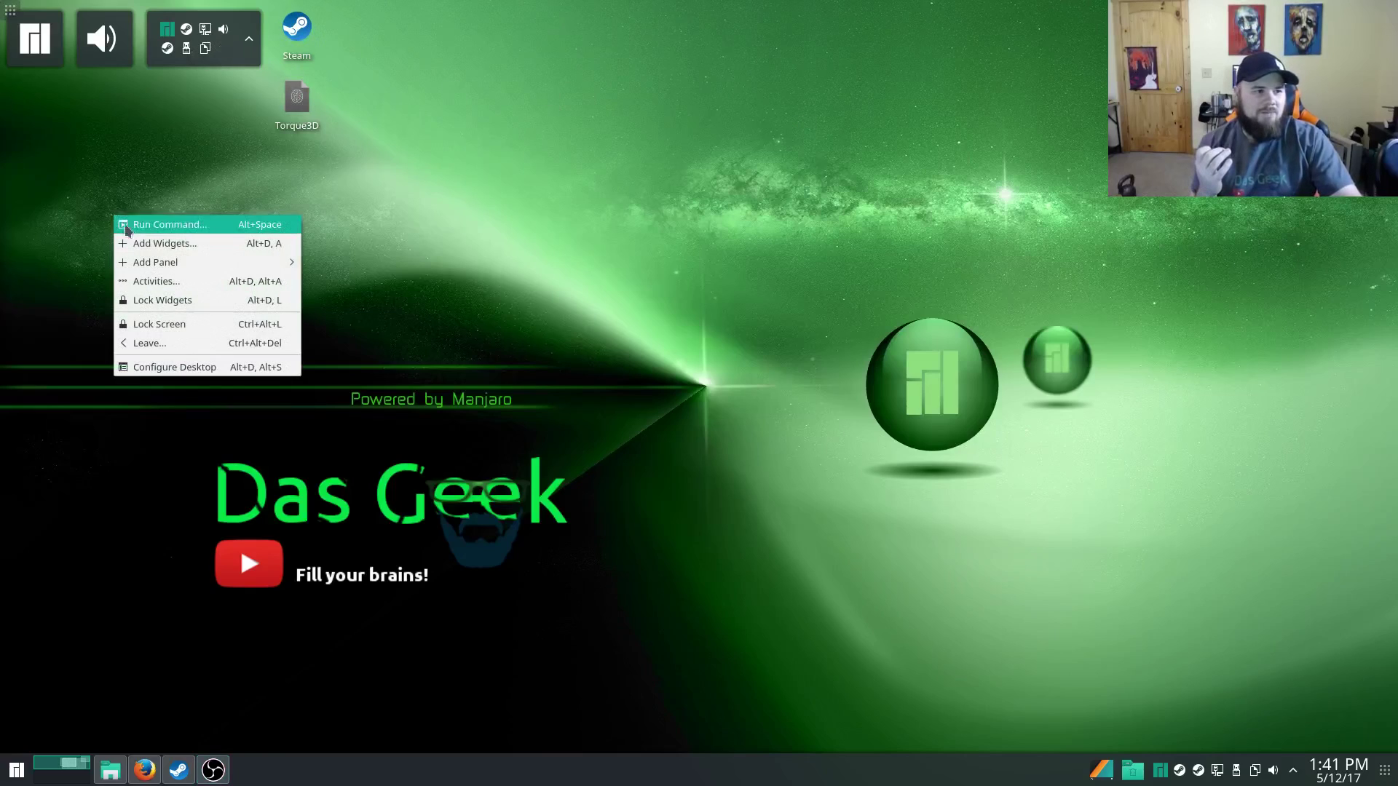
click(164, 243)
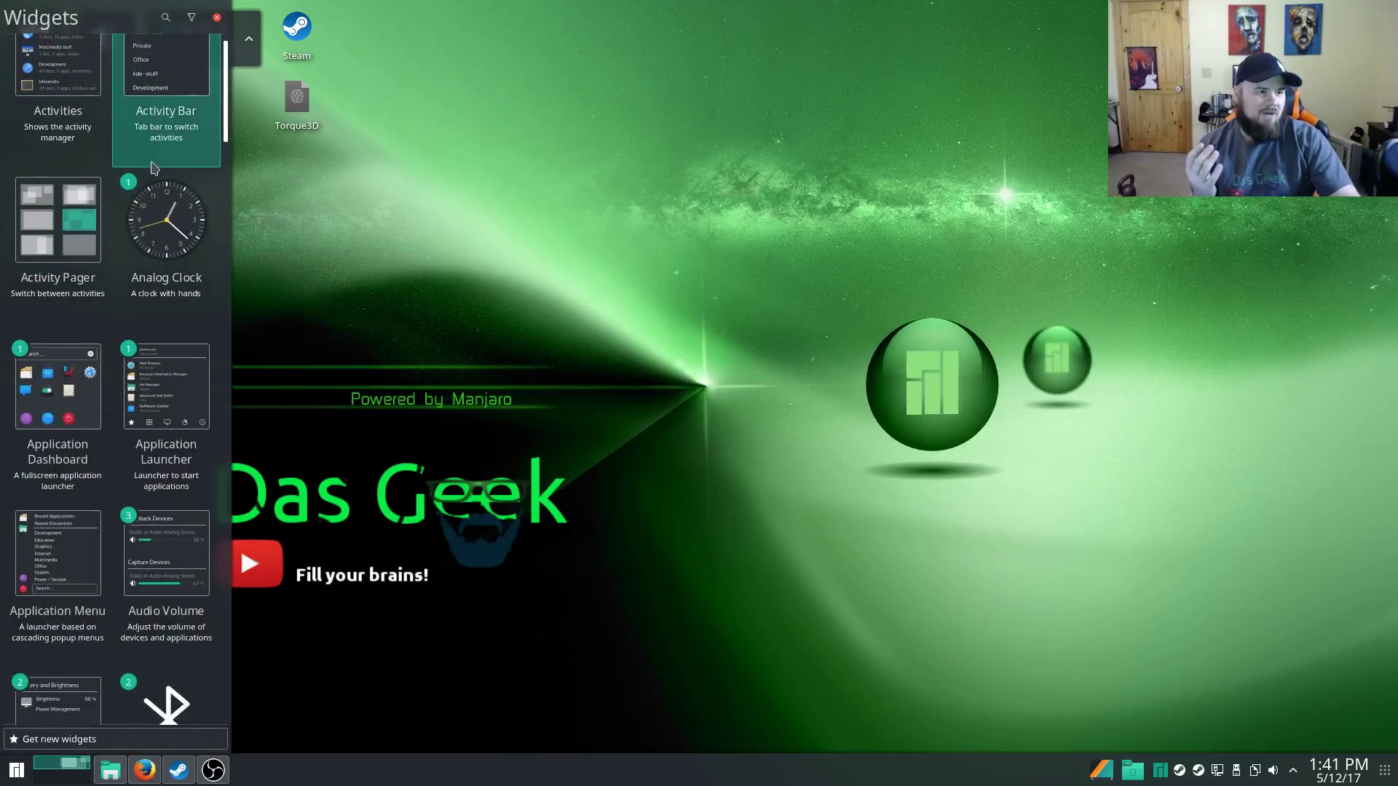
drag(222, 109, 250, 723)
click(489, 287)
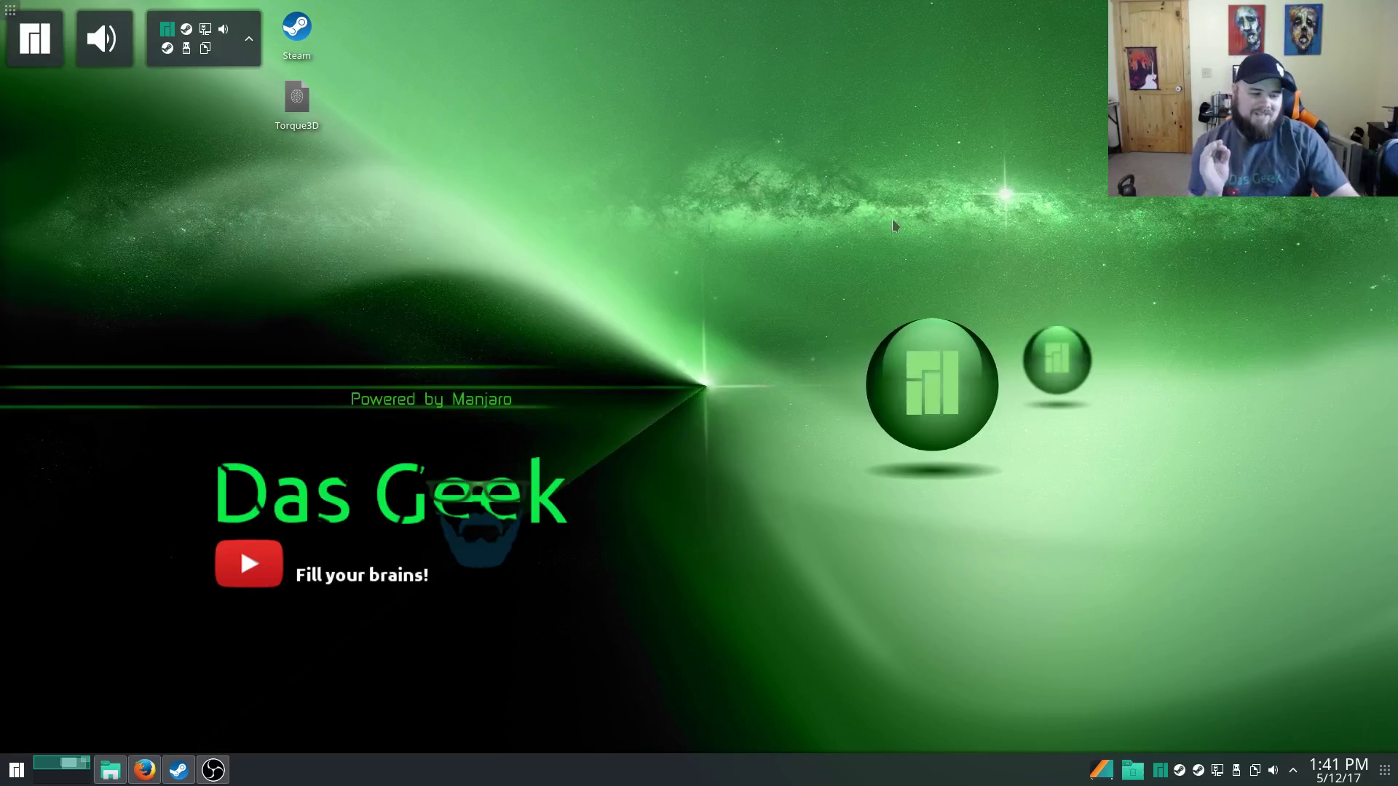
Launch the Octopi package manager by searching 'softw' in the application launcher.
click(16, 766)
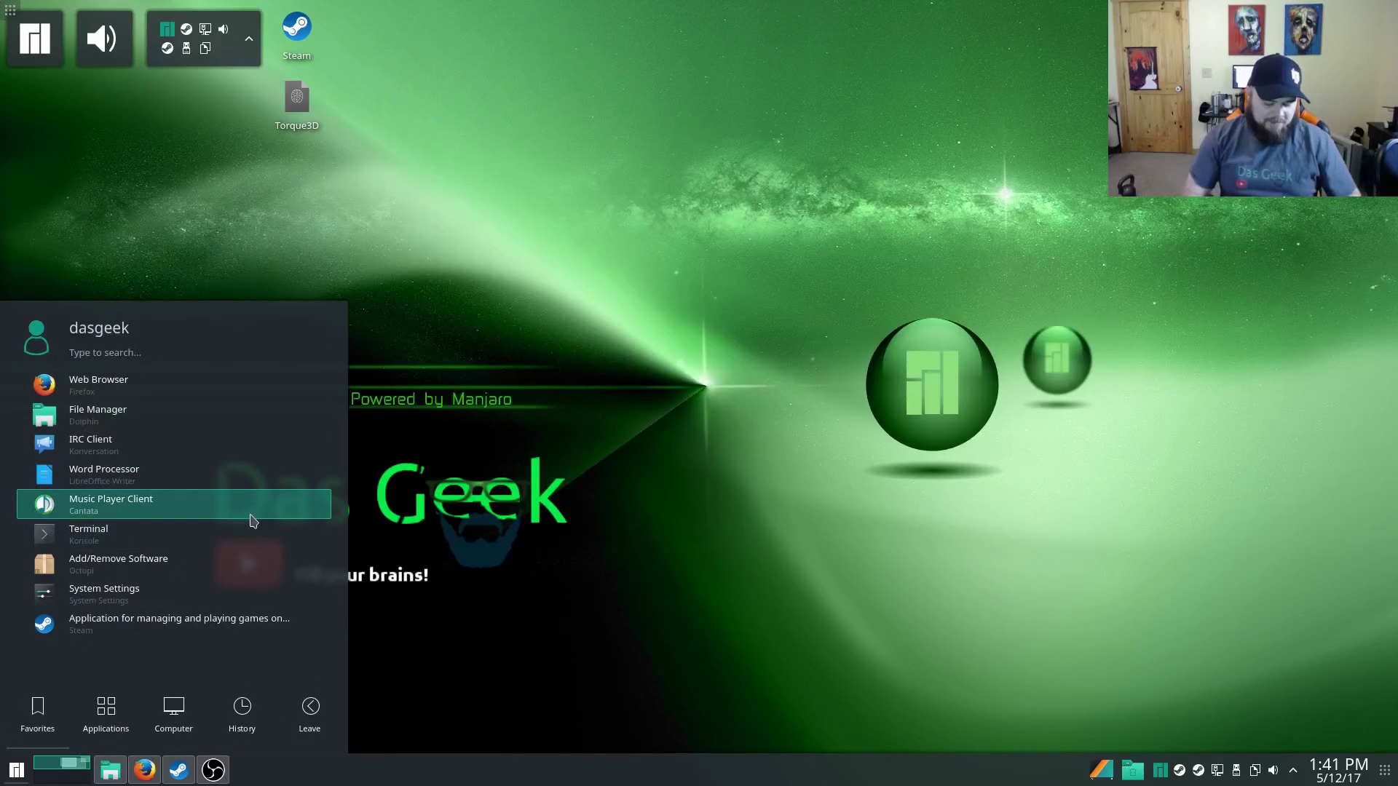
text(softw)
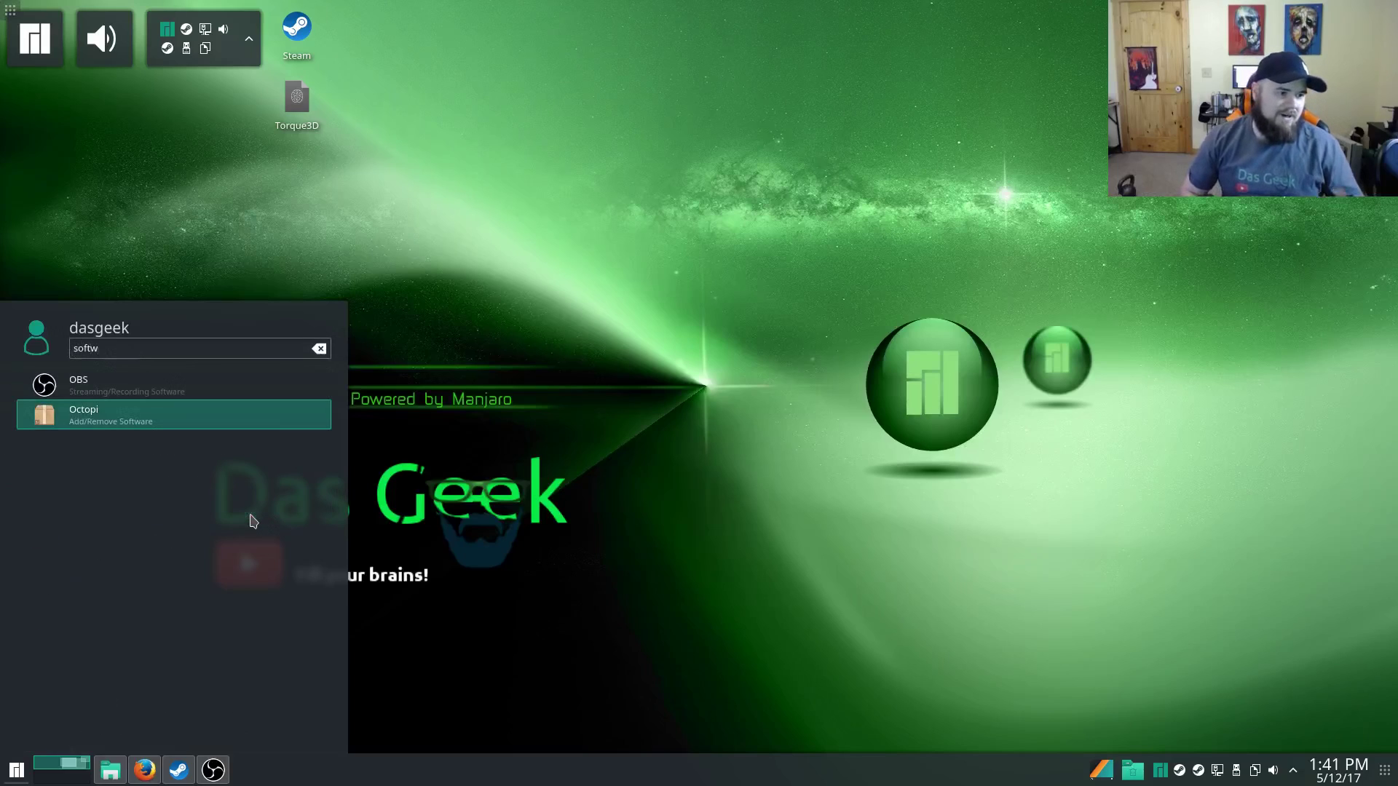
key(Return)
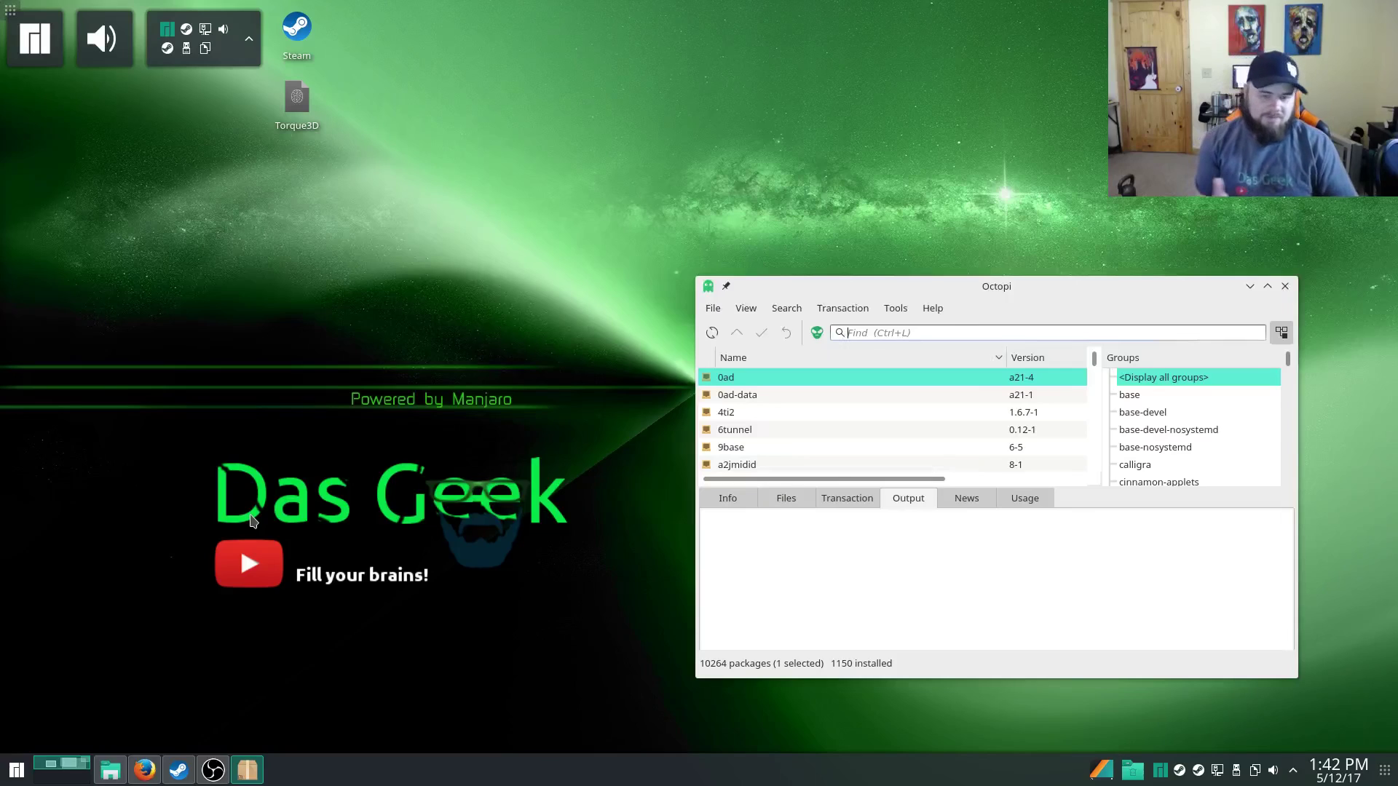
Find 'blender' and check the blender package's Install/Remove actions without choosing one.
text(bl)
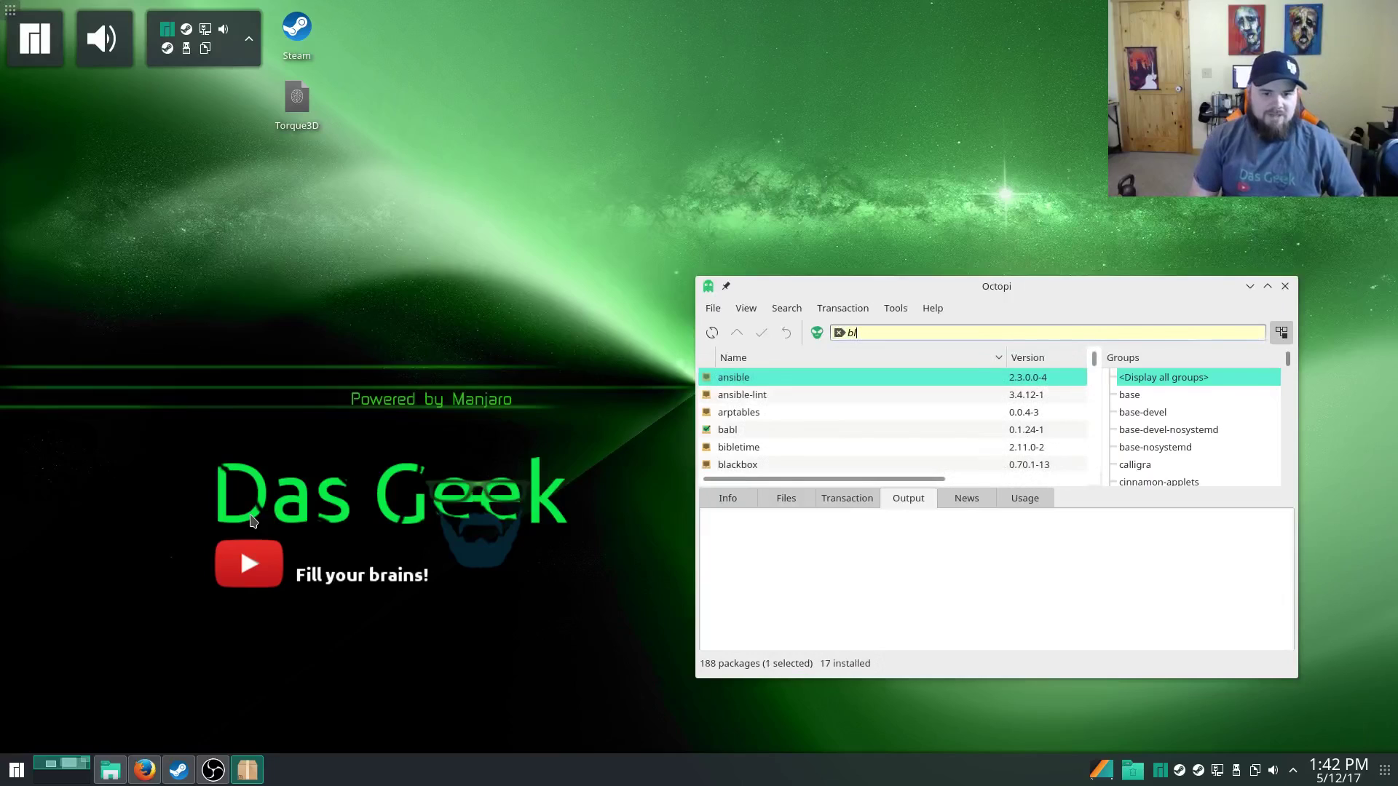
text(ender)
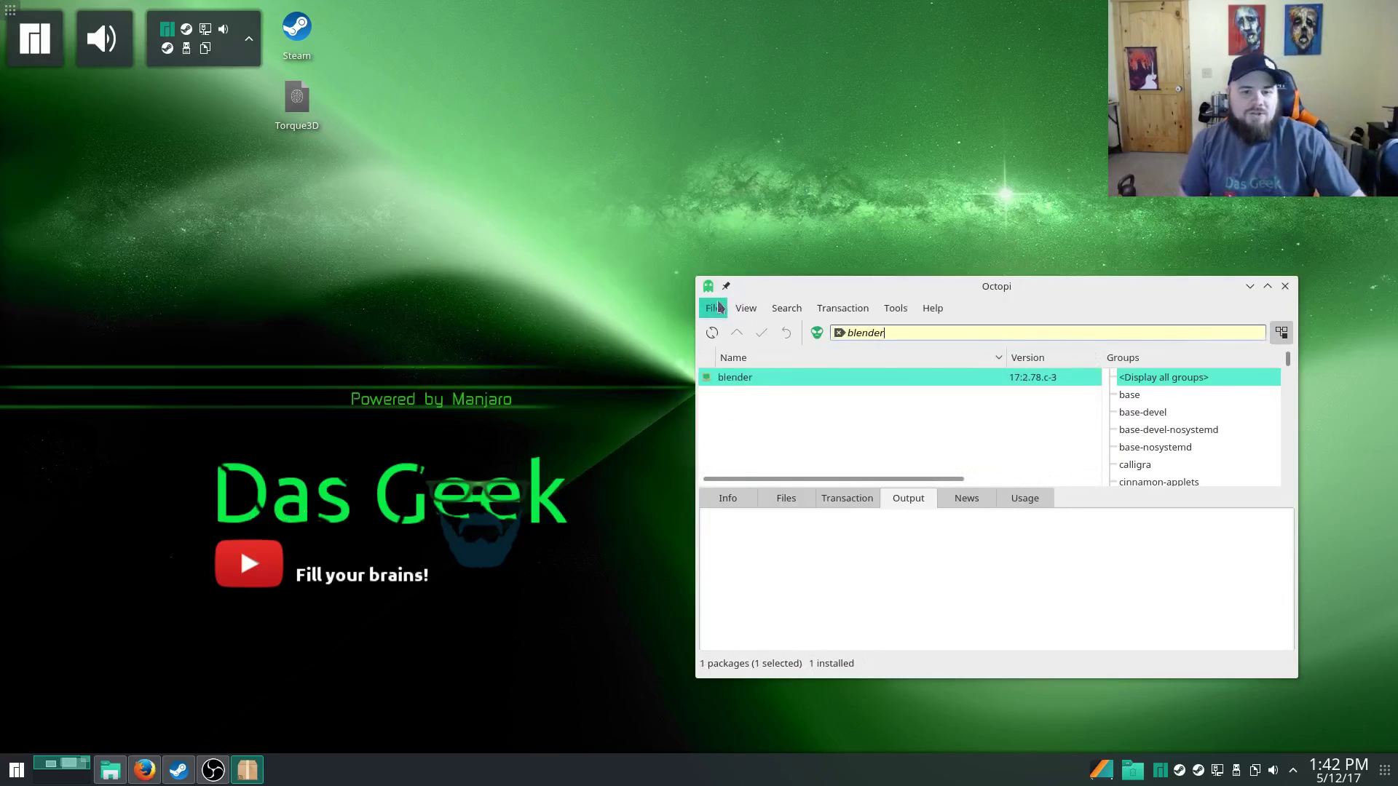
right_click(792, 374)
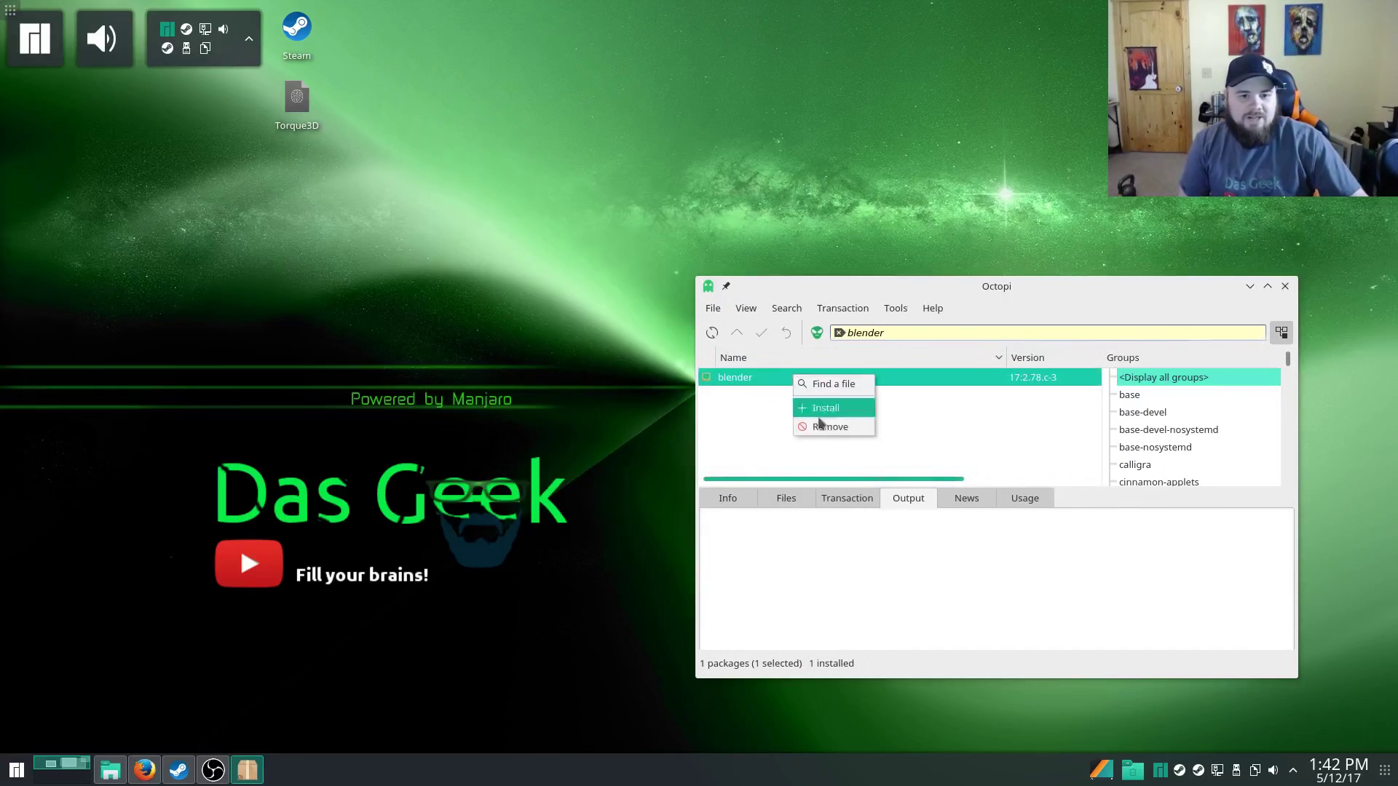
click(759, 406)
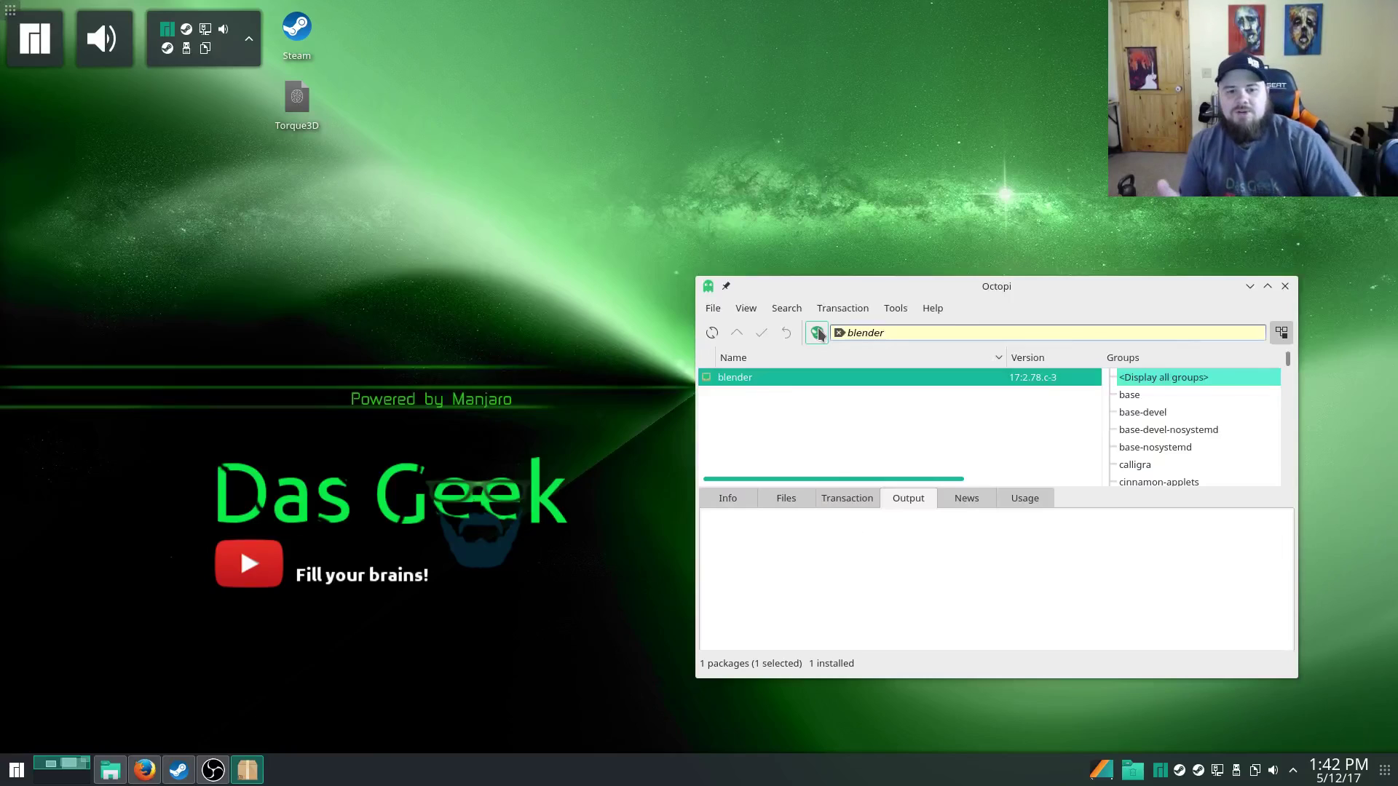
Search the repositories and AUR for 'google chrome' and browse the results.
click(819, 334)
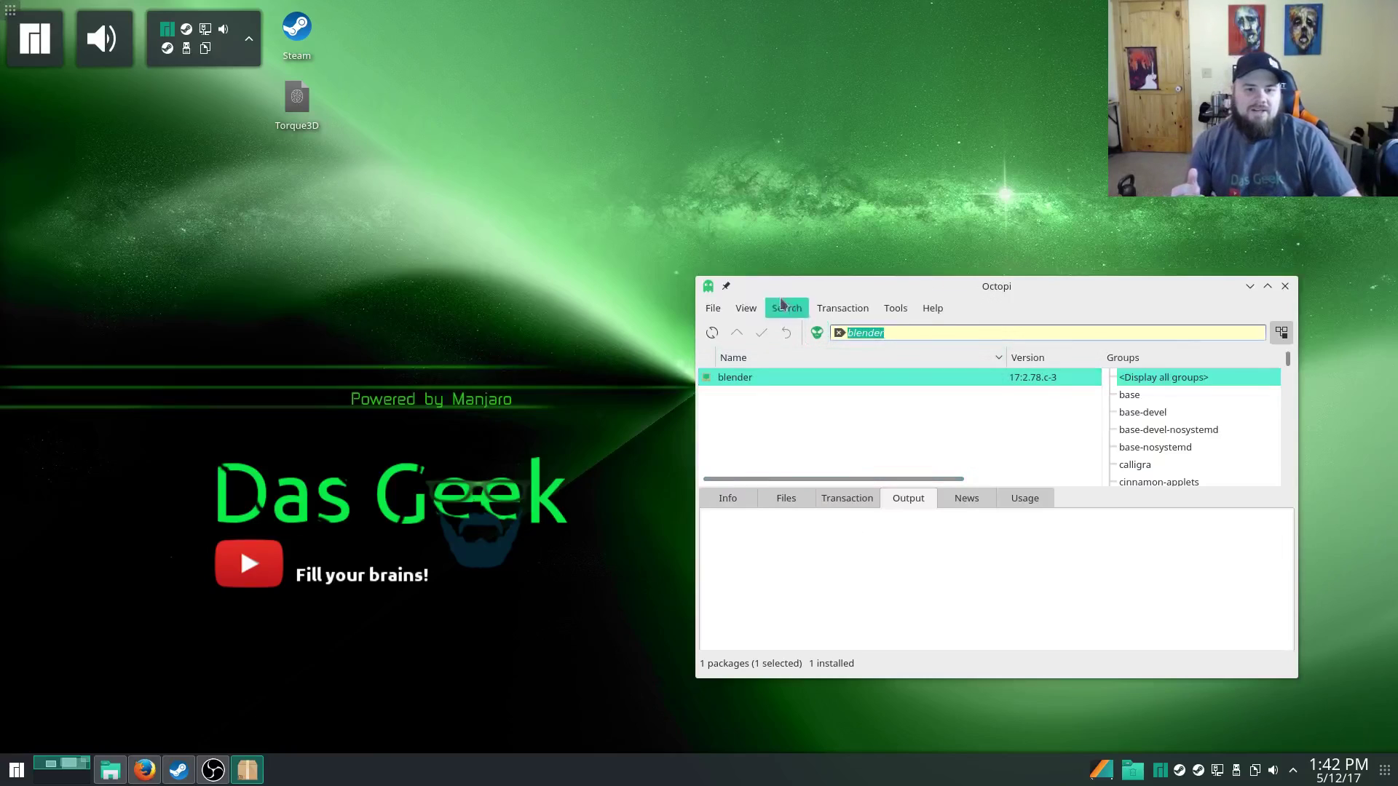
text(google)
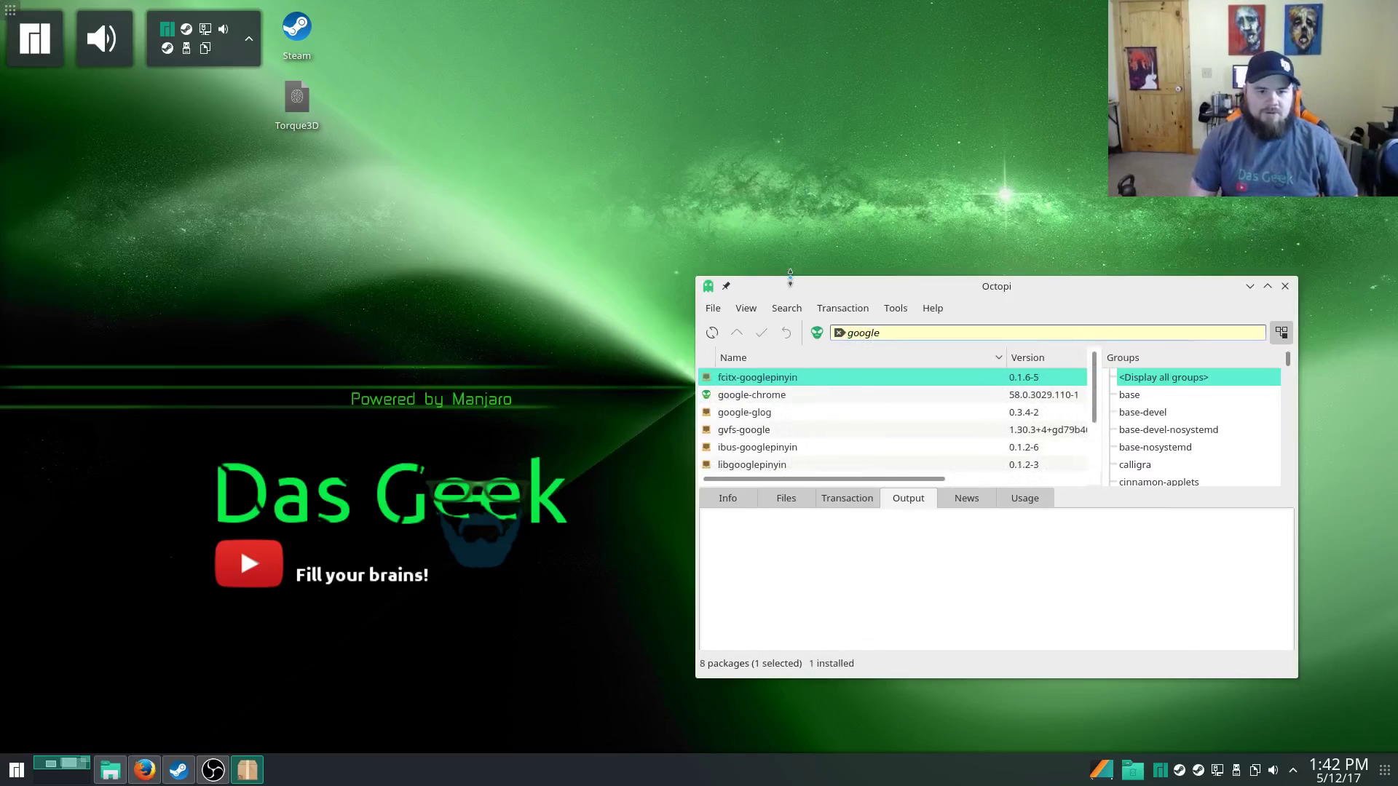
text( chrome)
key(Return)
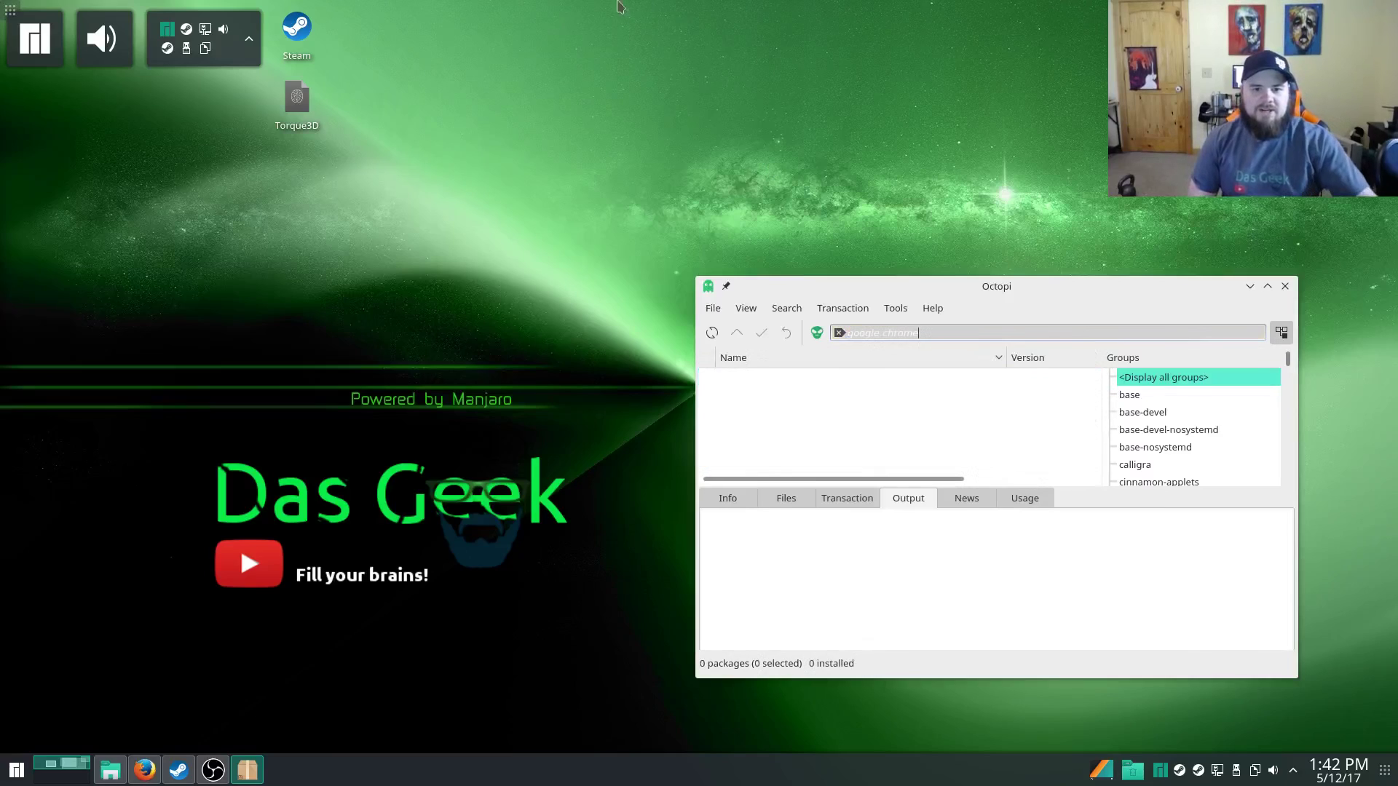
click(816, 333)
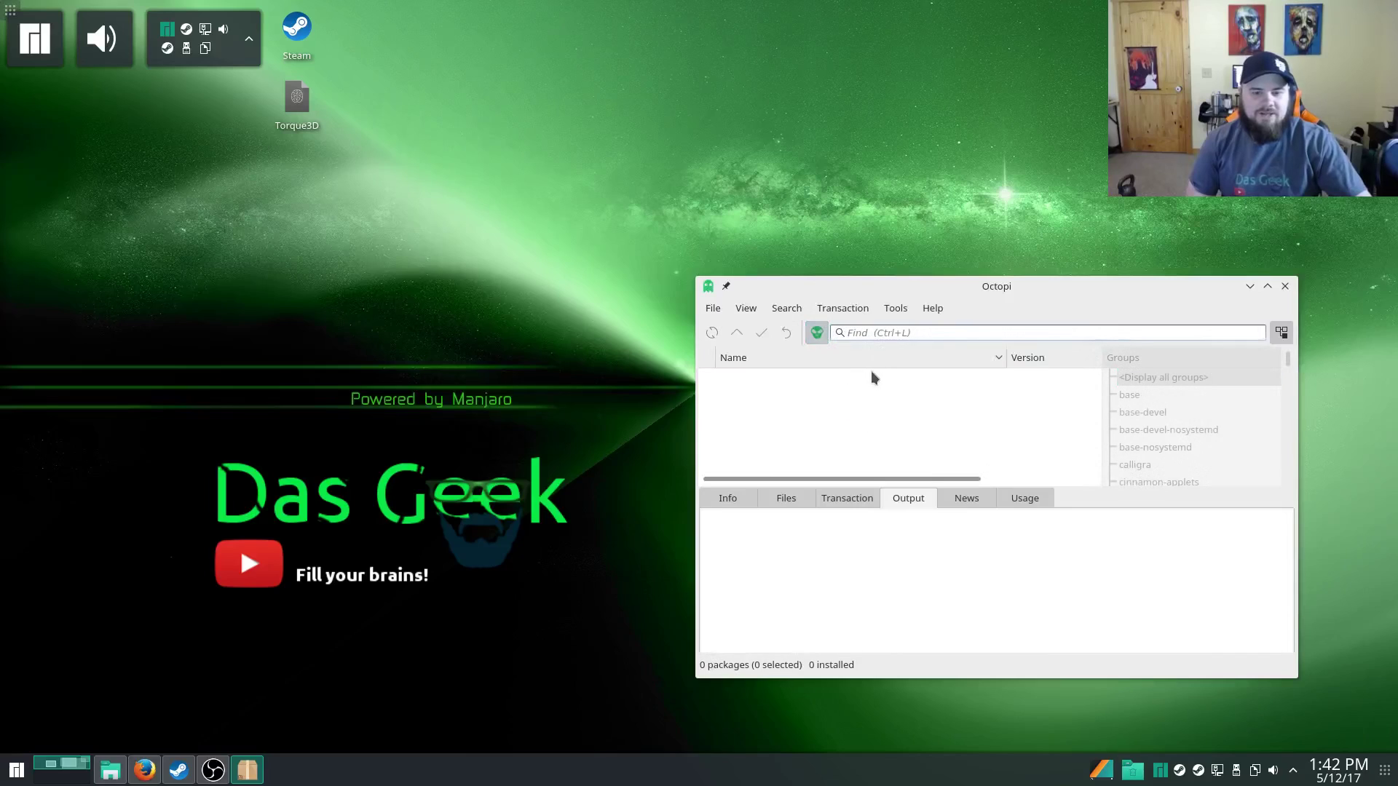
text(google chrome)
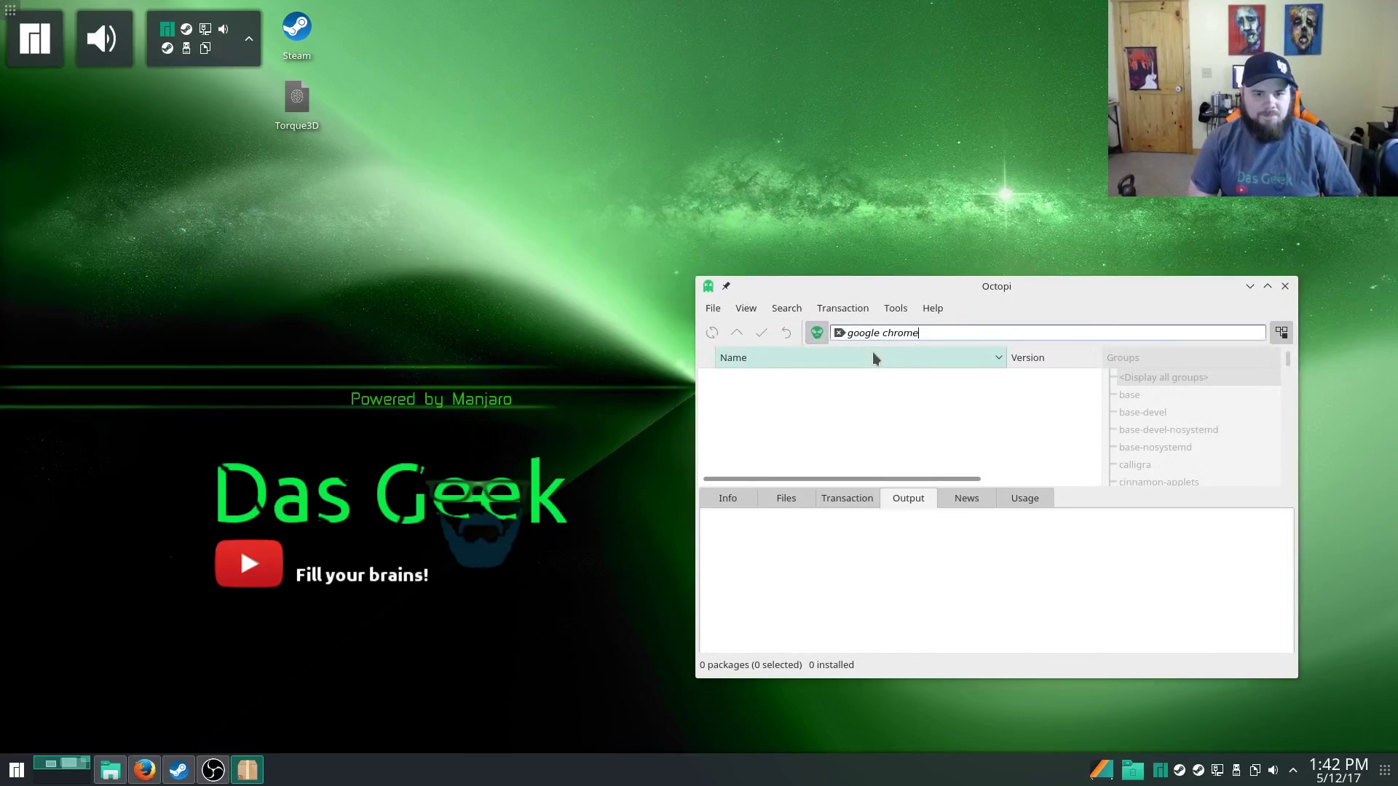
key(Return)
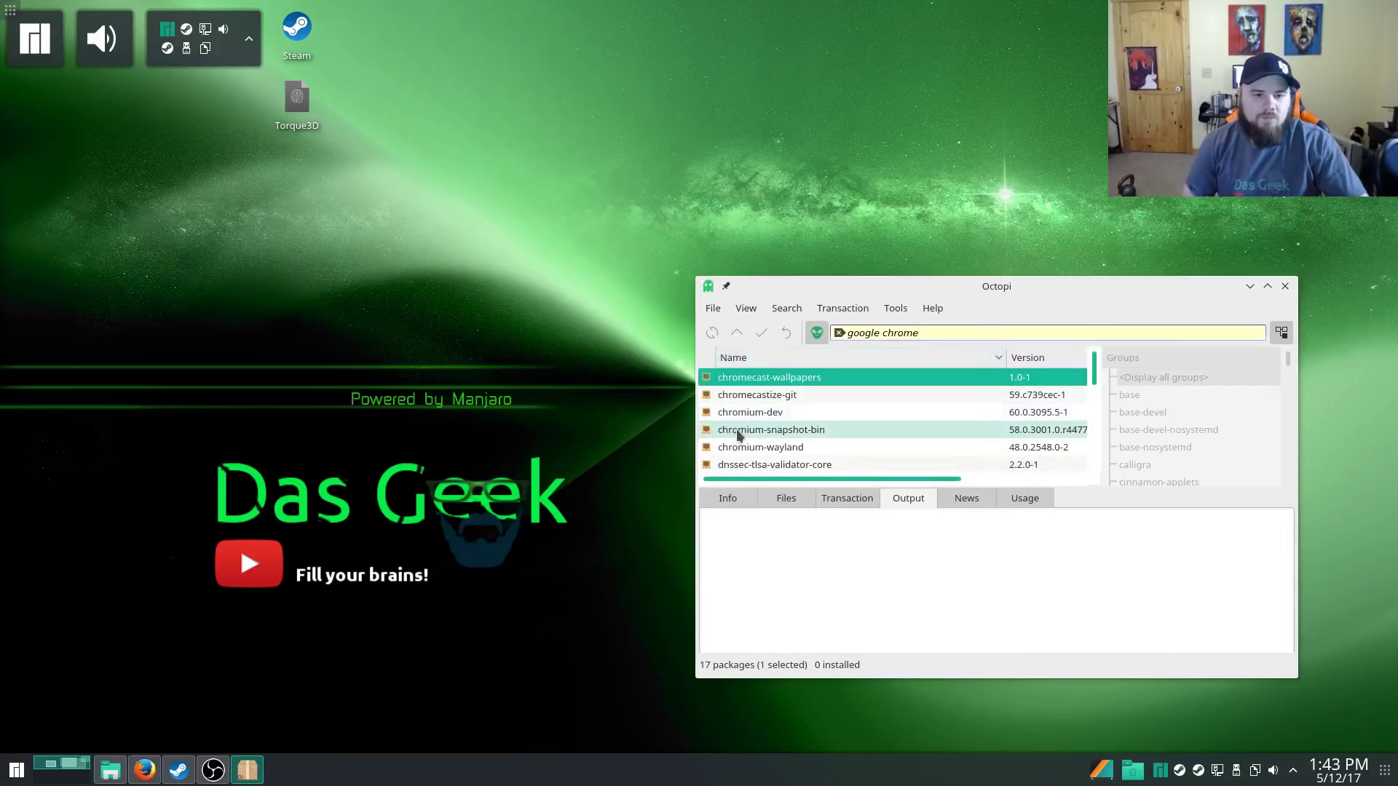
click(790, 413)
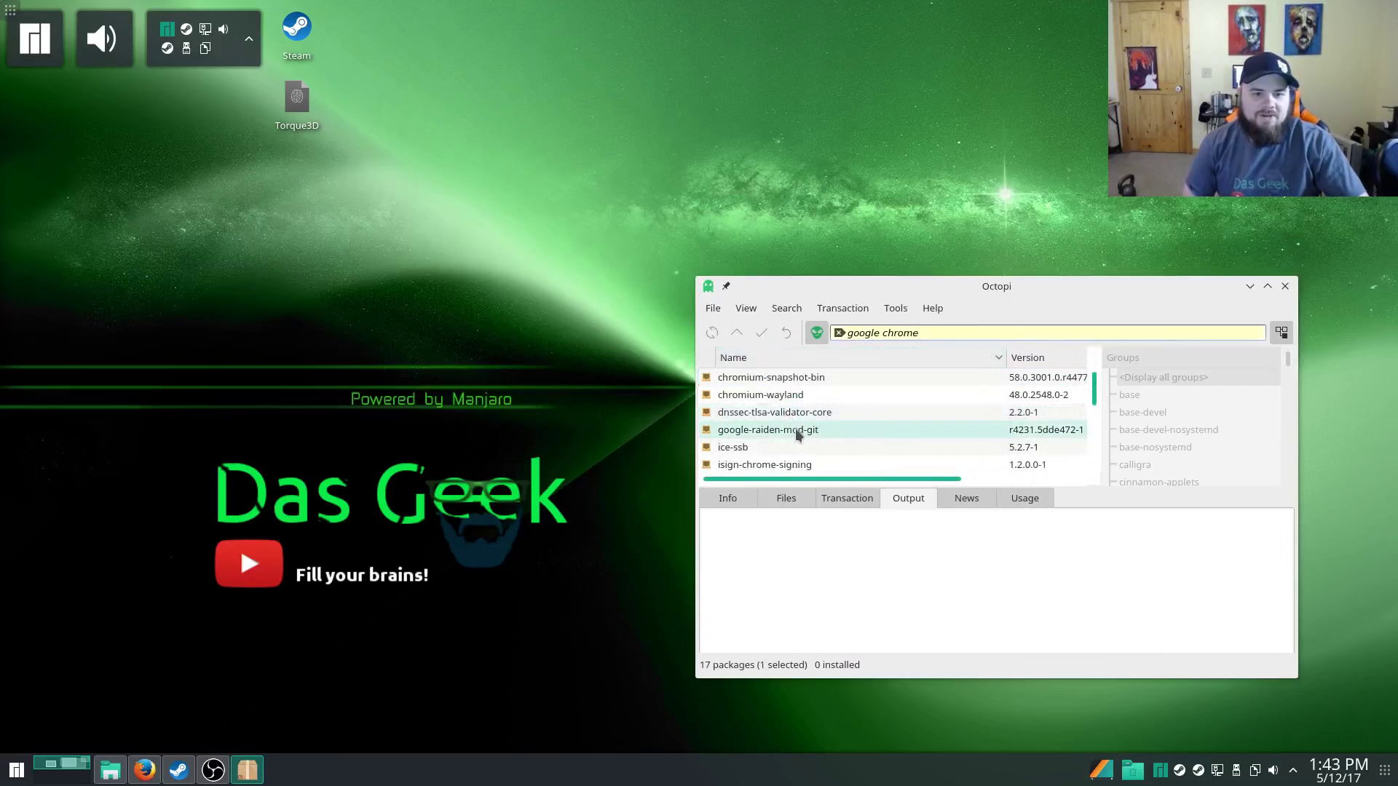
scroll(795, 427, down, 3)
scroll(794, 424, up, 4)
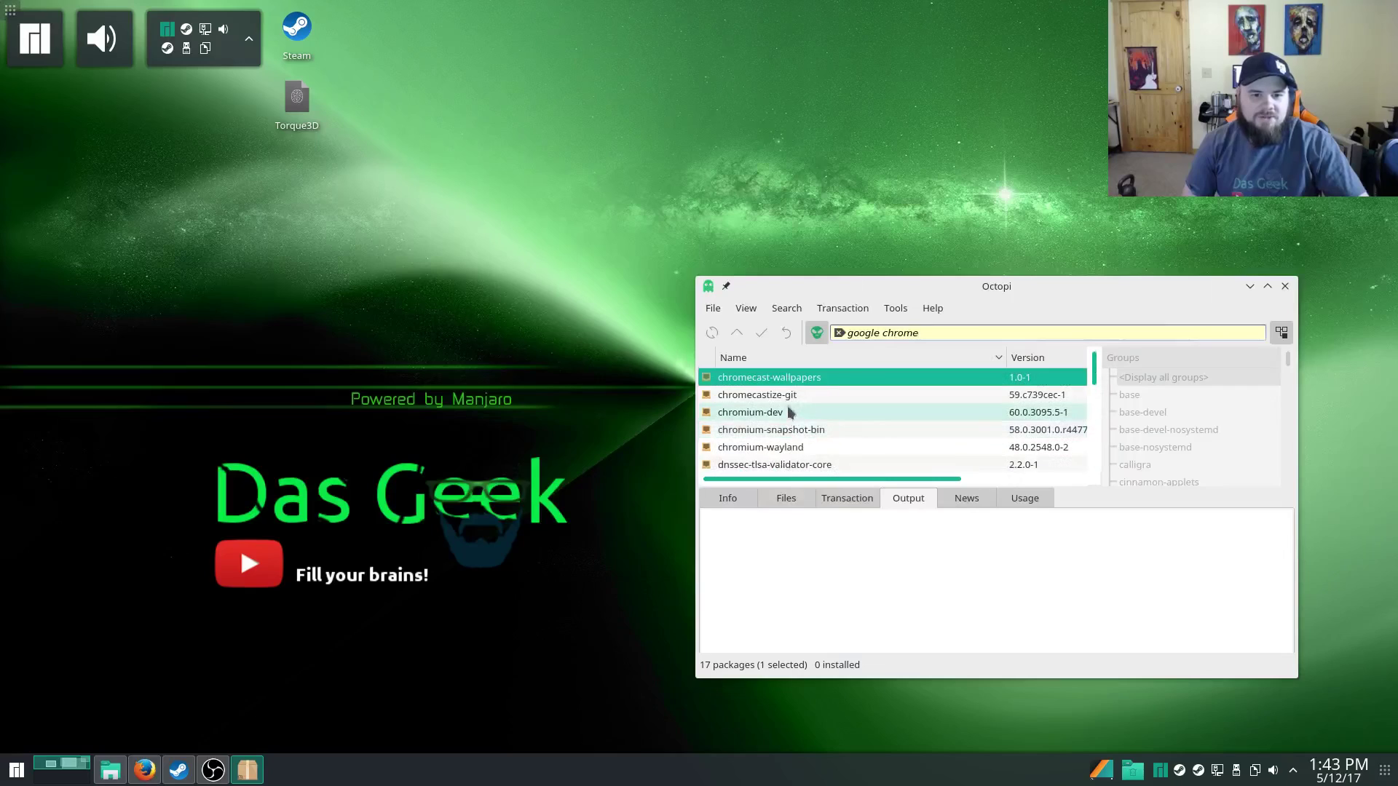
scroll(787, 406, down, 1)
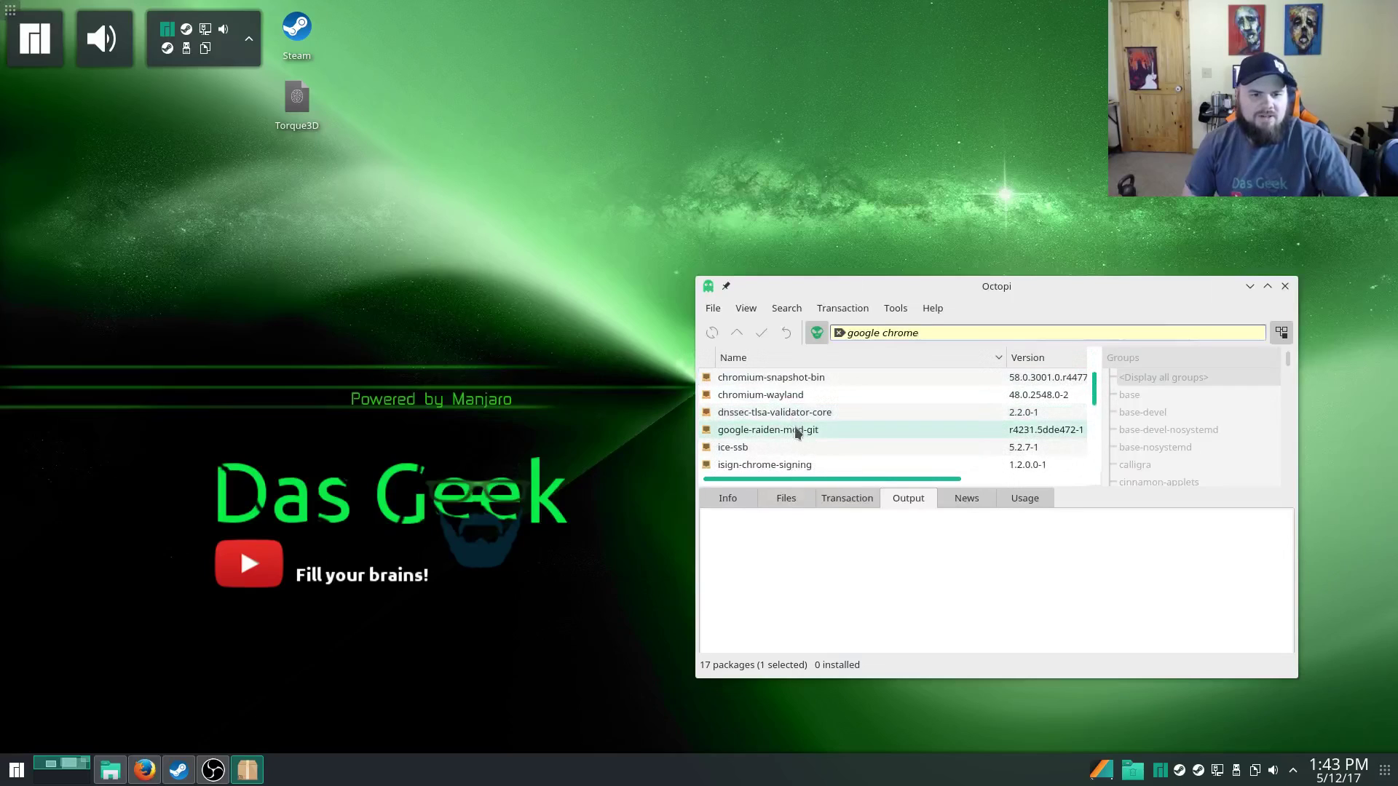
scroll(788, 412, down, 1)
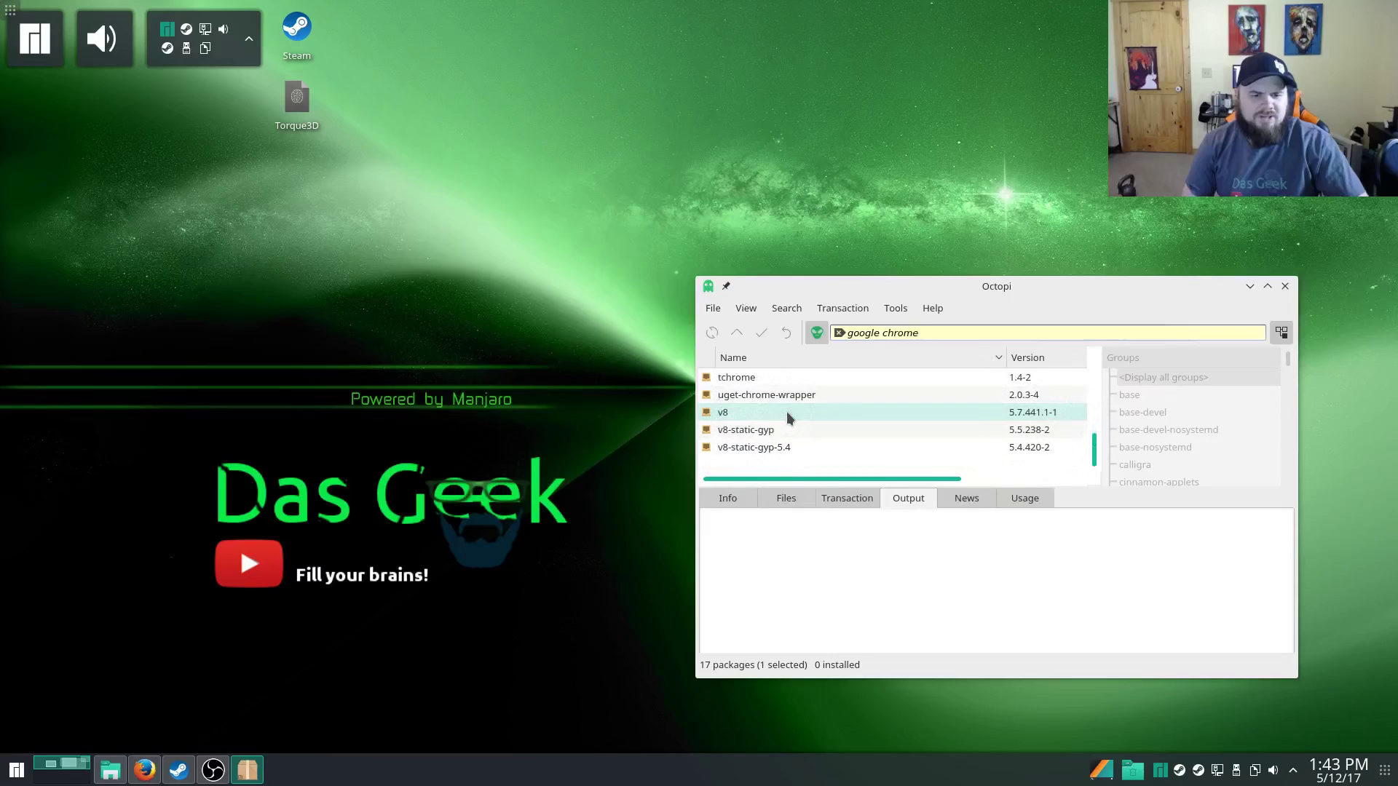
Search for 'chrome', select the google-chrome package, then close Octopi.
click(839, 333)
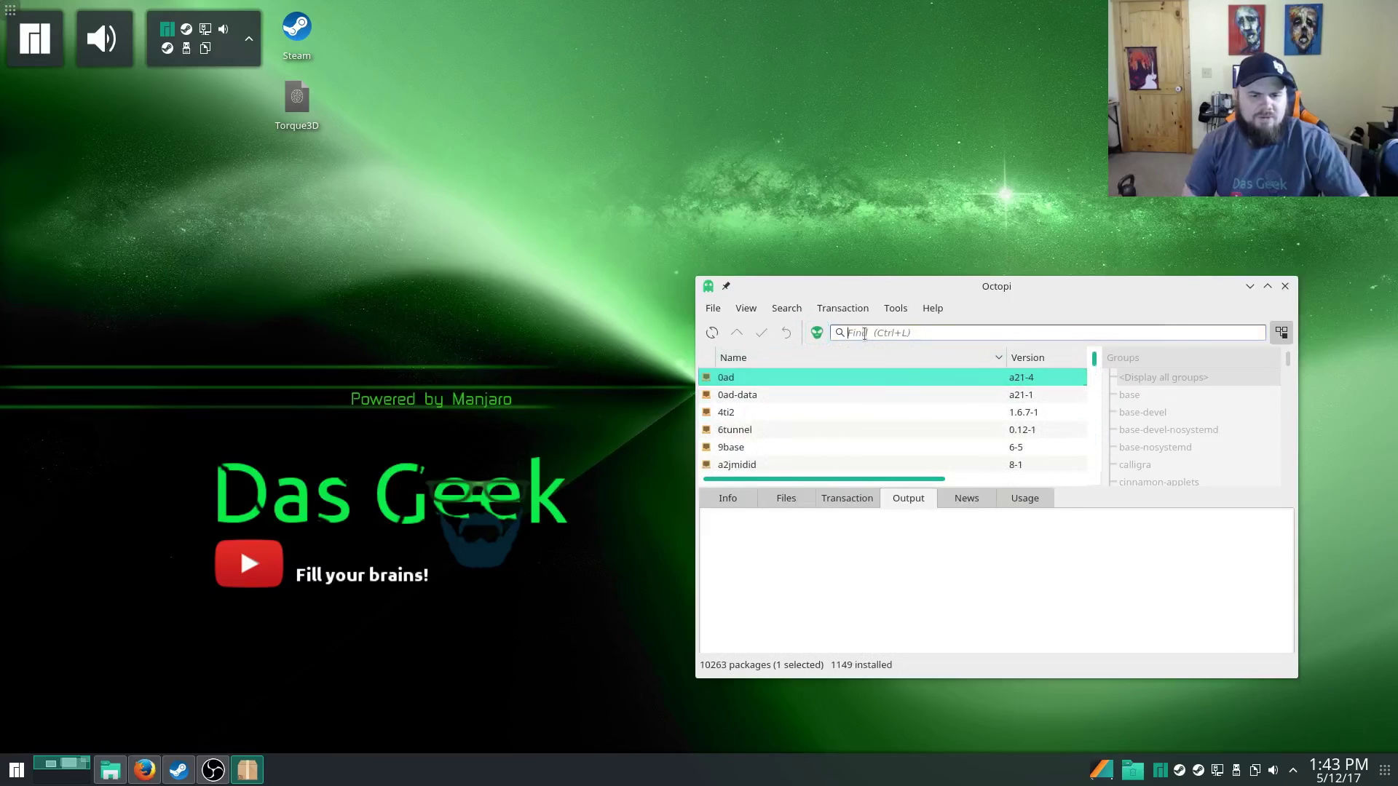
text(chrome)
scroll(845, 418, down, 2)
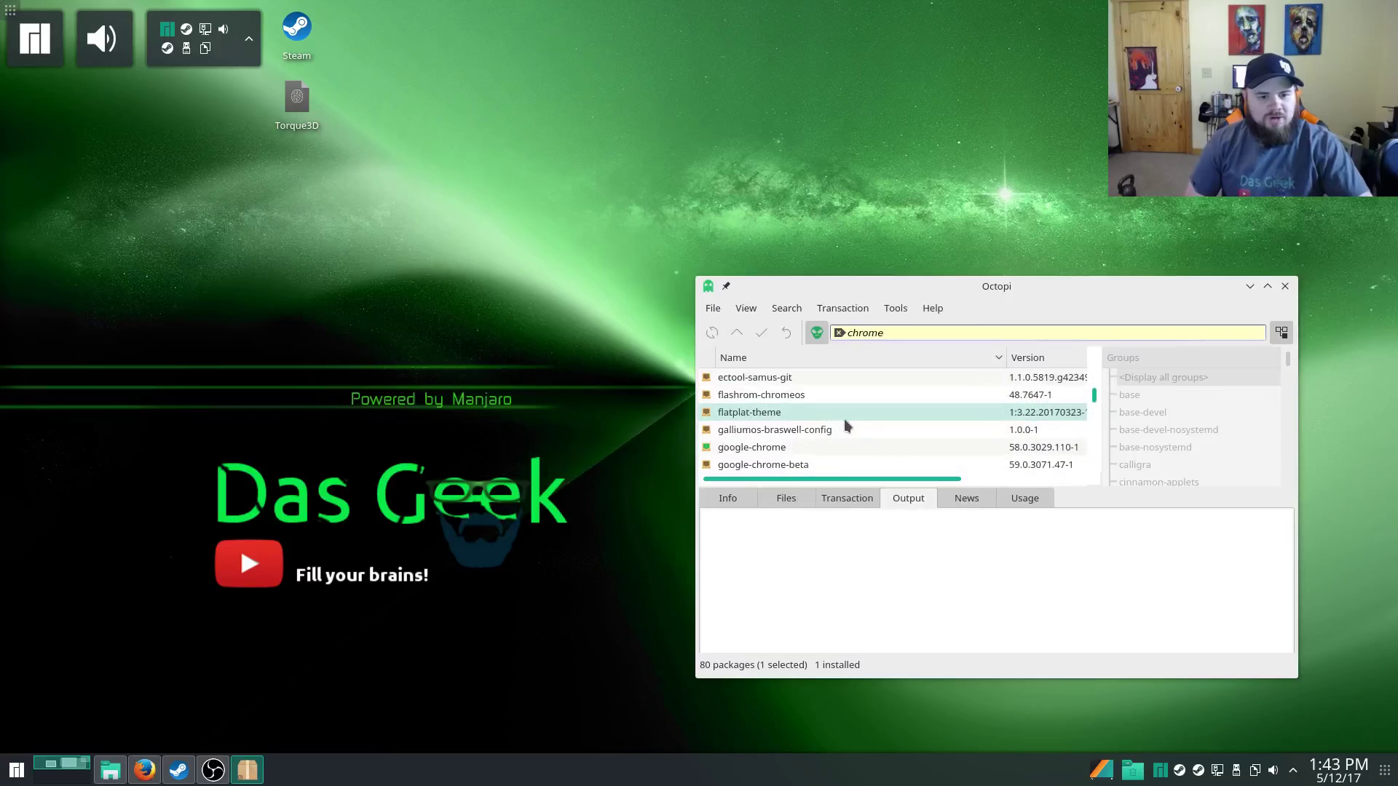
click(841, 450)
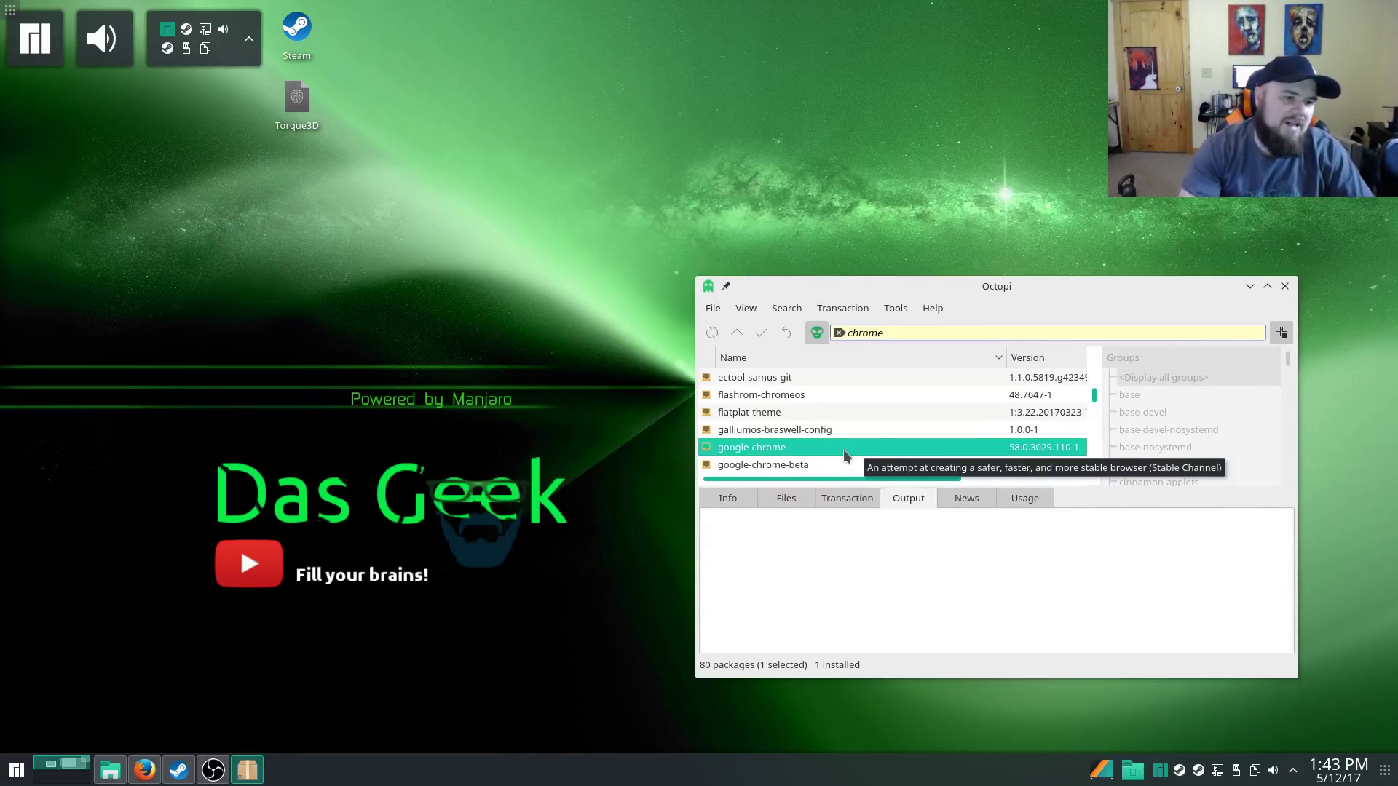
click(1285, 286)
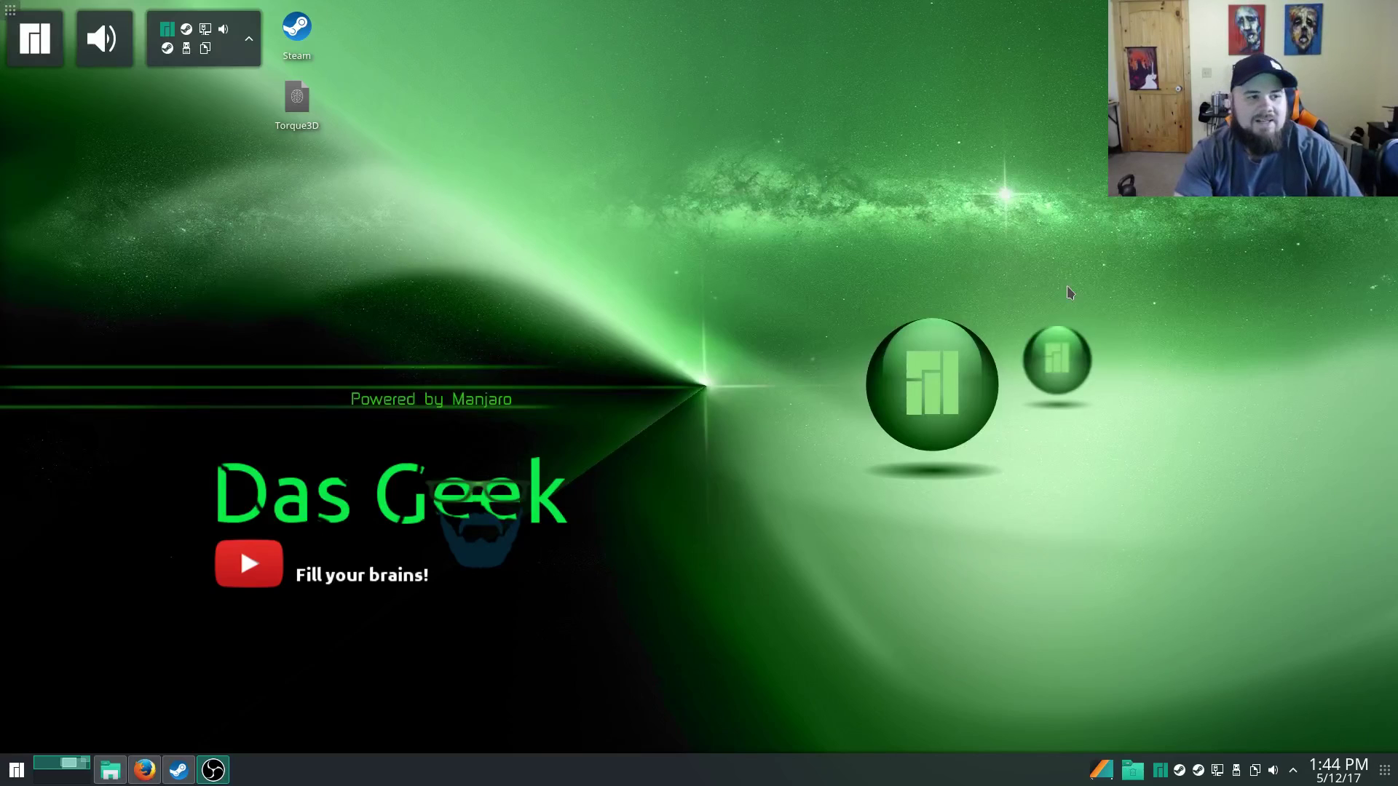
click(15, 770)
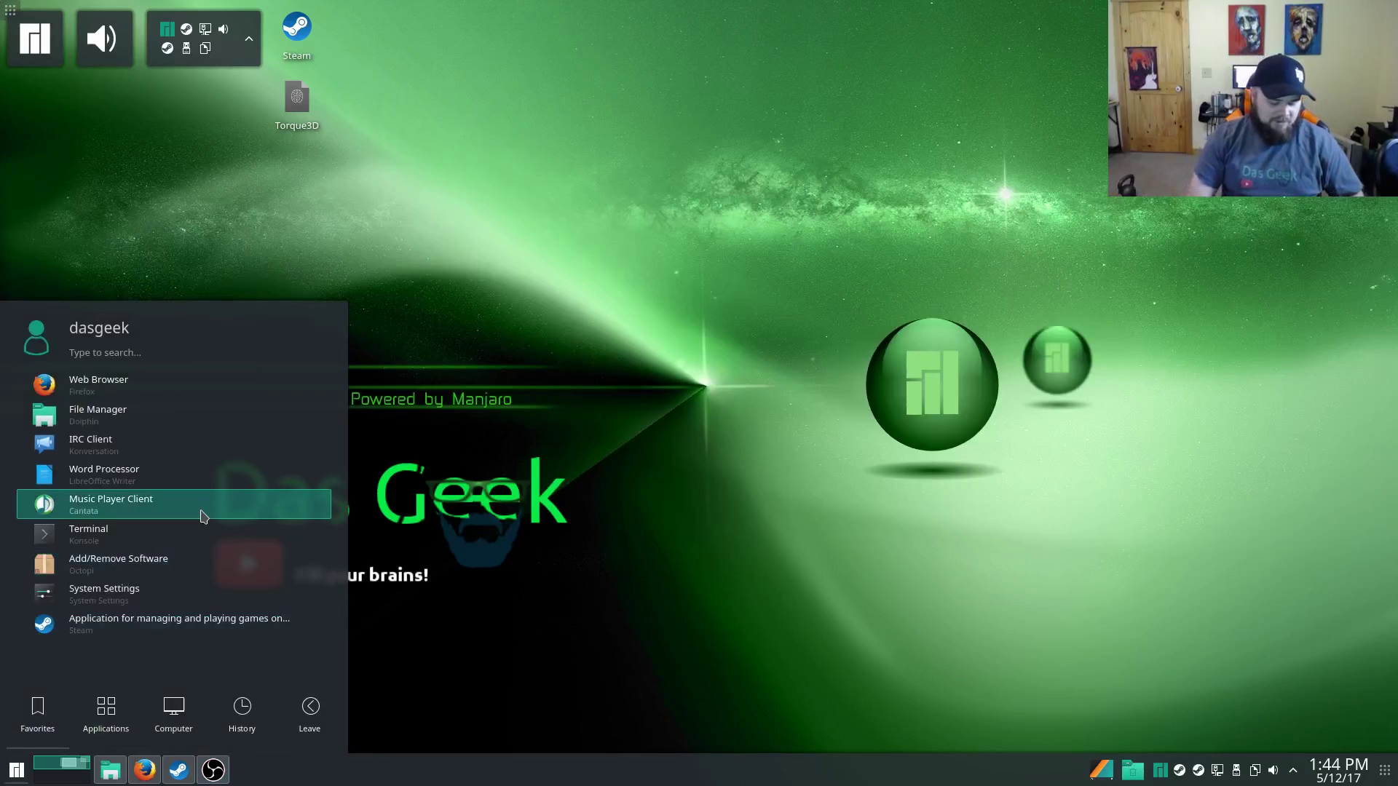
text(chrome)
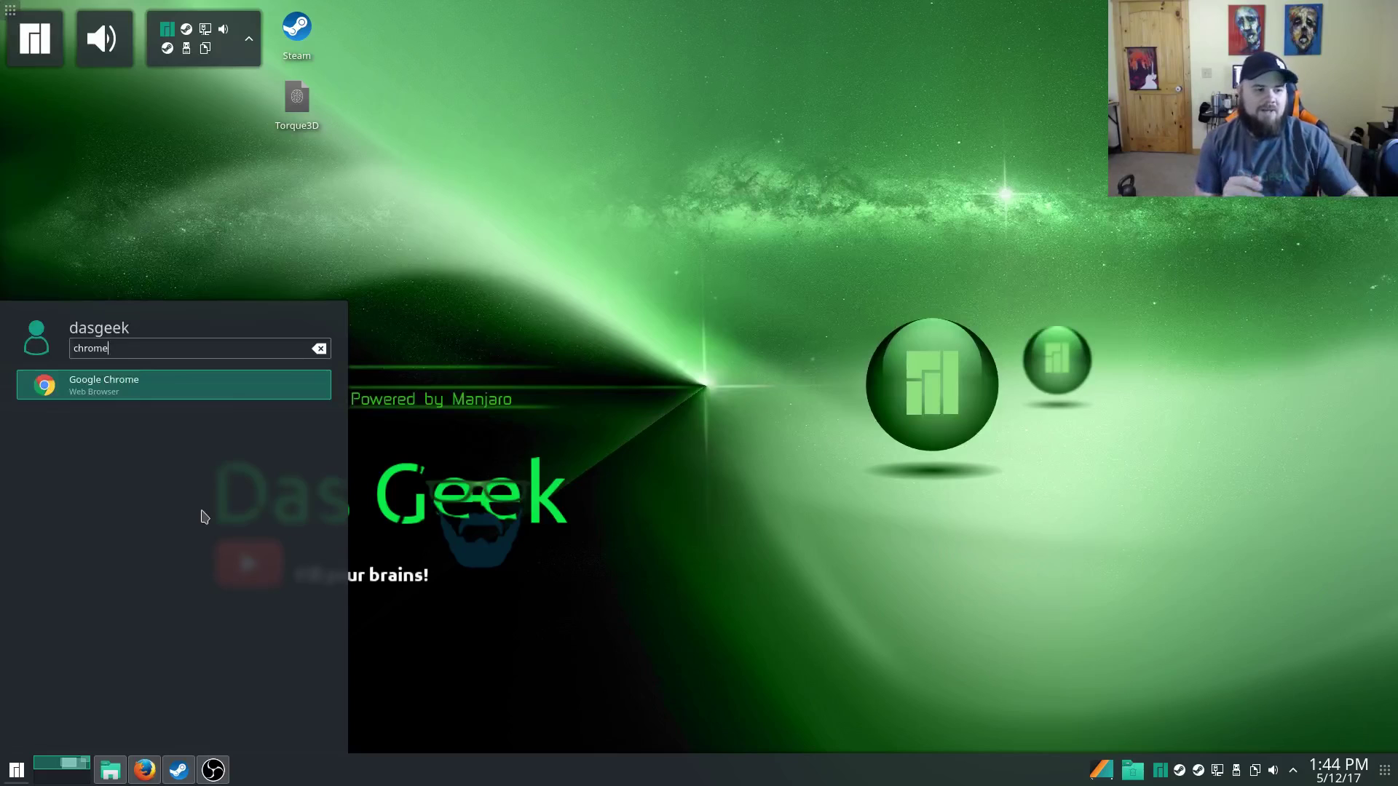
click(422, 623)
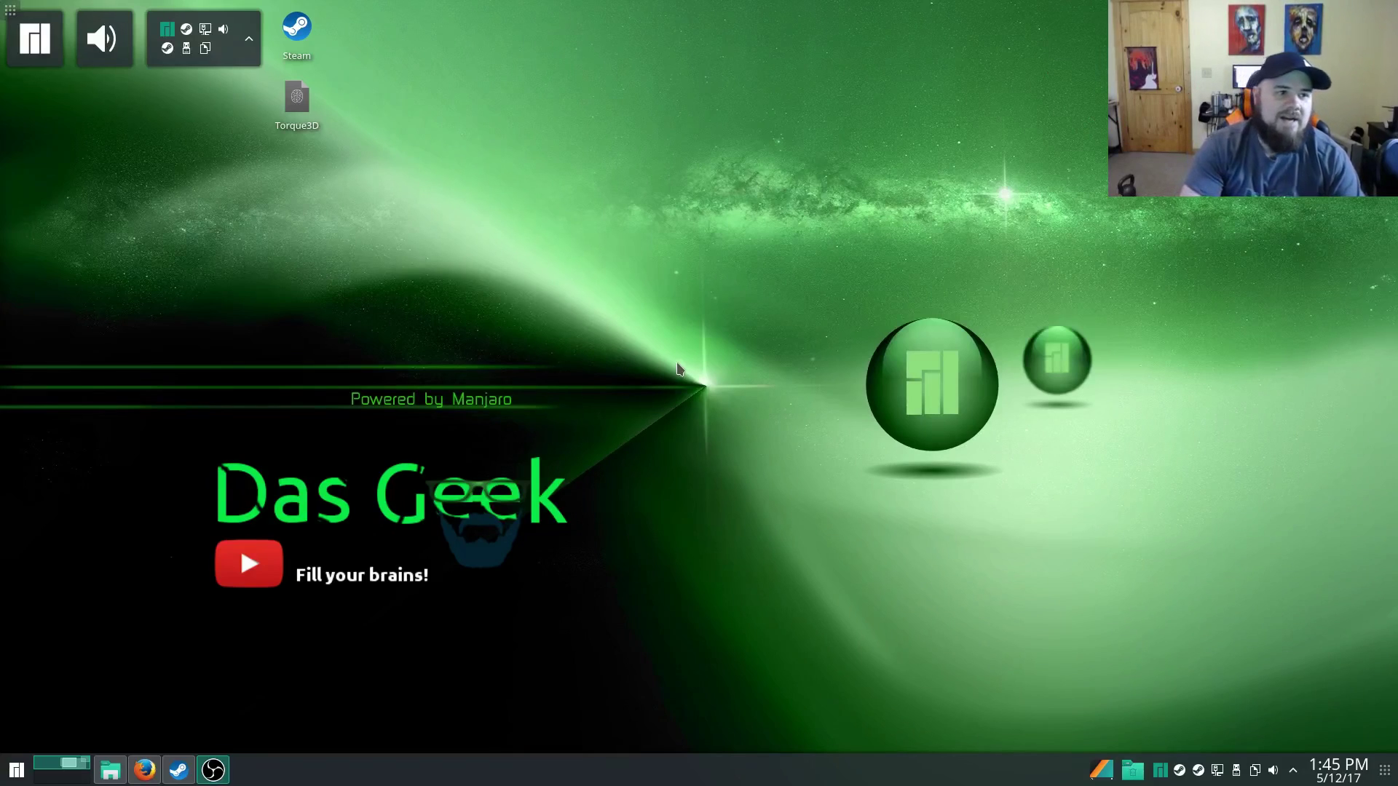
click(102, 58)
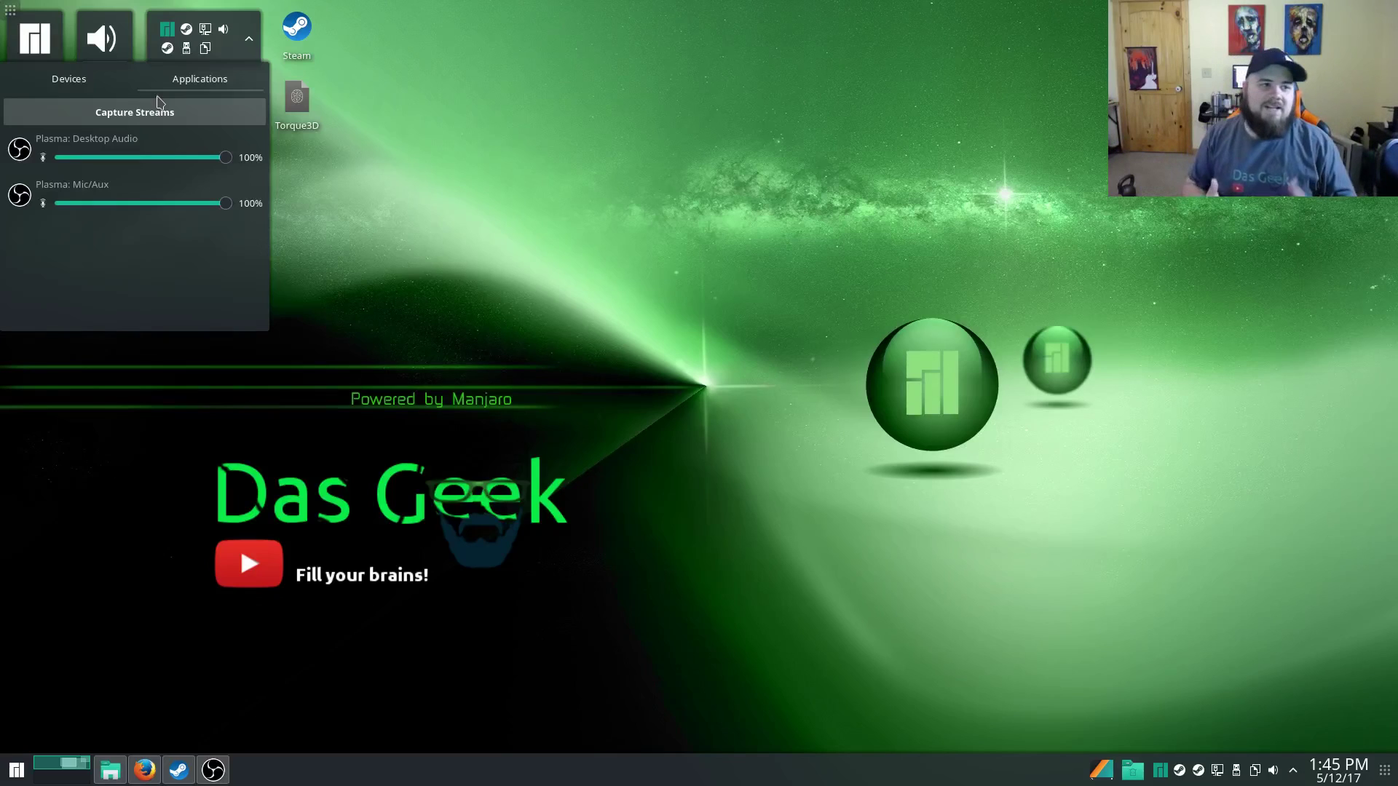
click(448, 210)
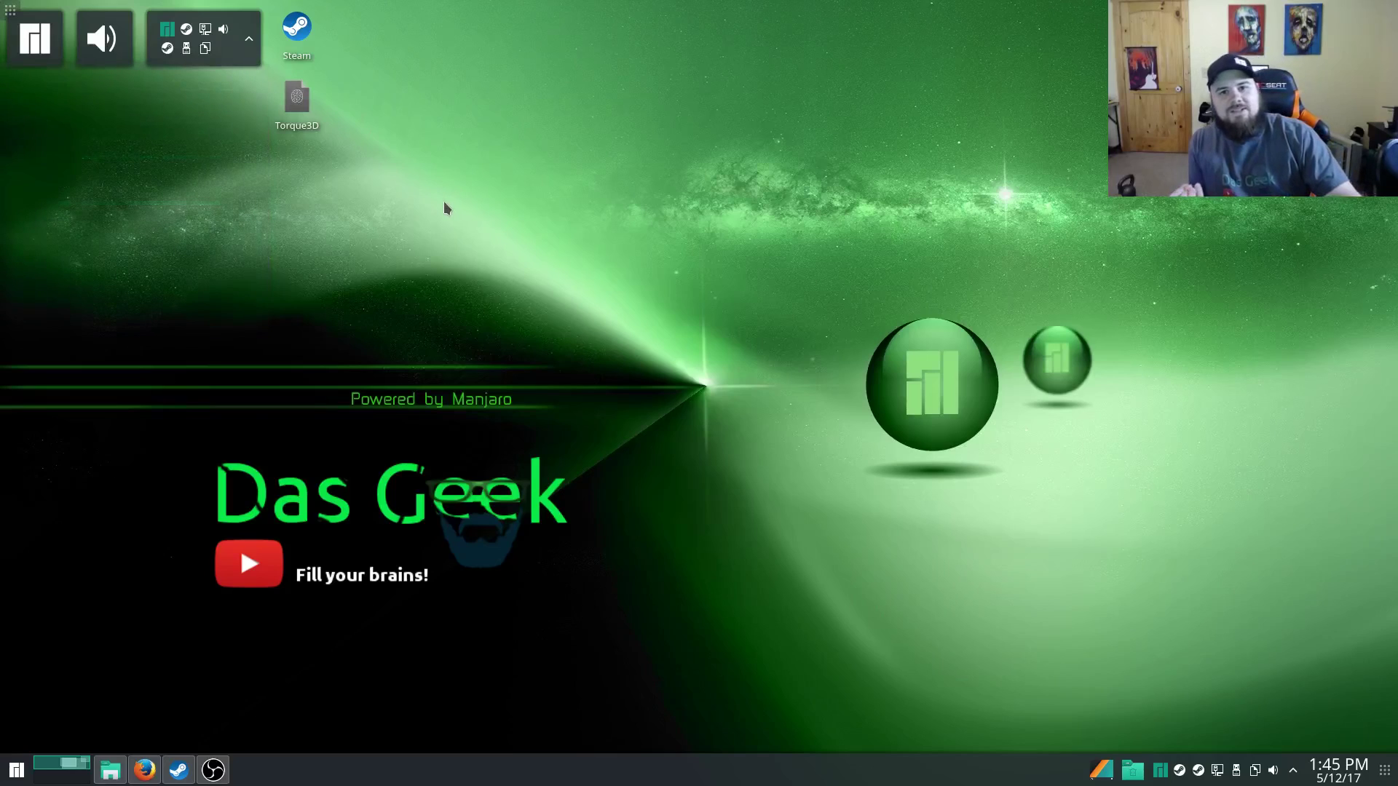
Browse the launcher's application categories, then start Torque 3D from its desktop icon.
click(14, 771)
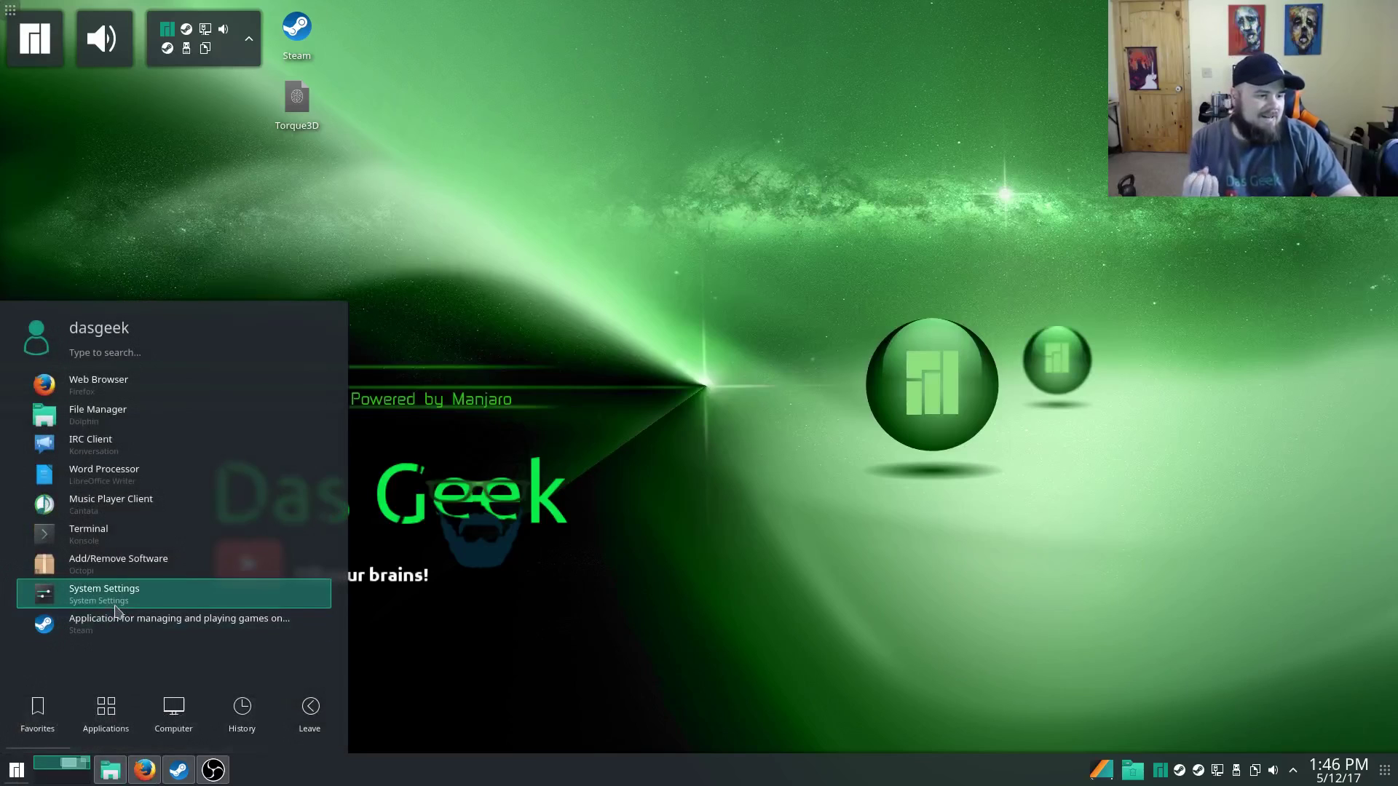
click(105, 710)
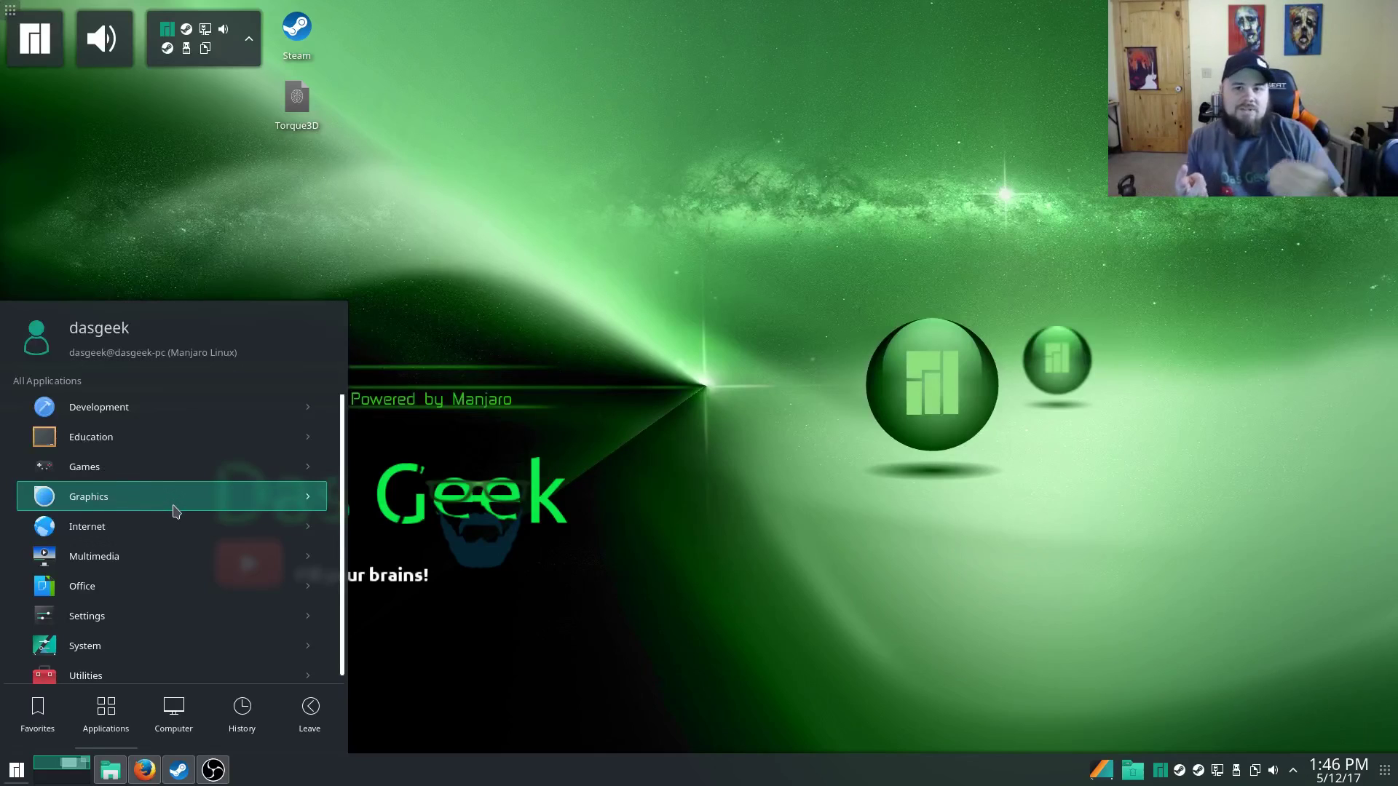
click(318, 127)
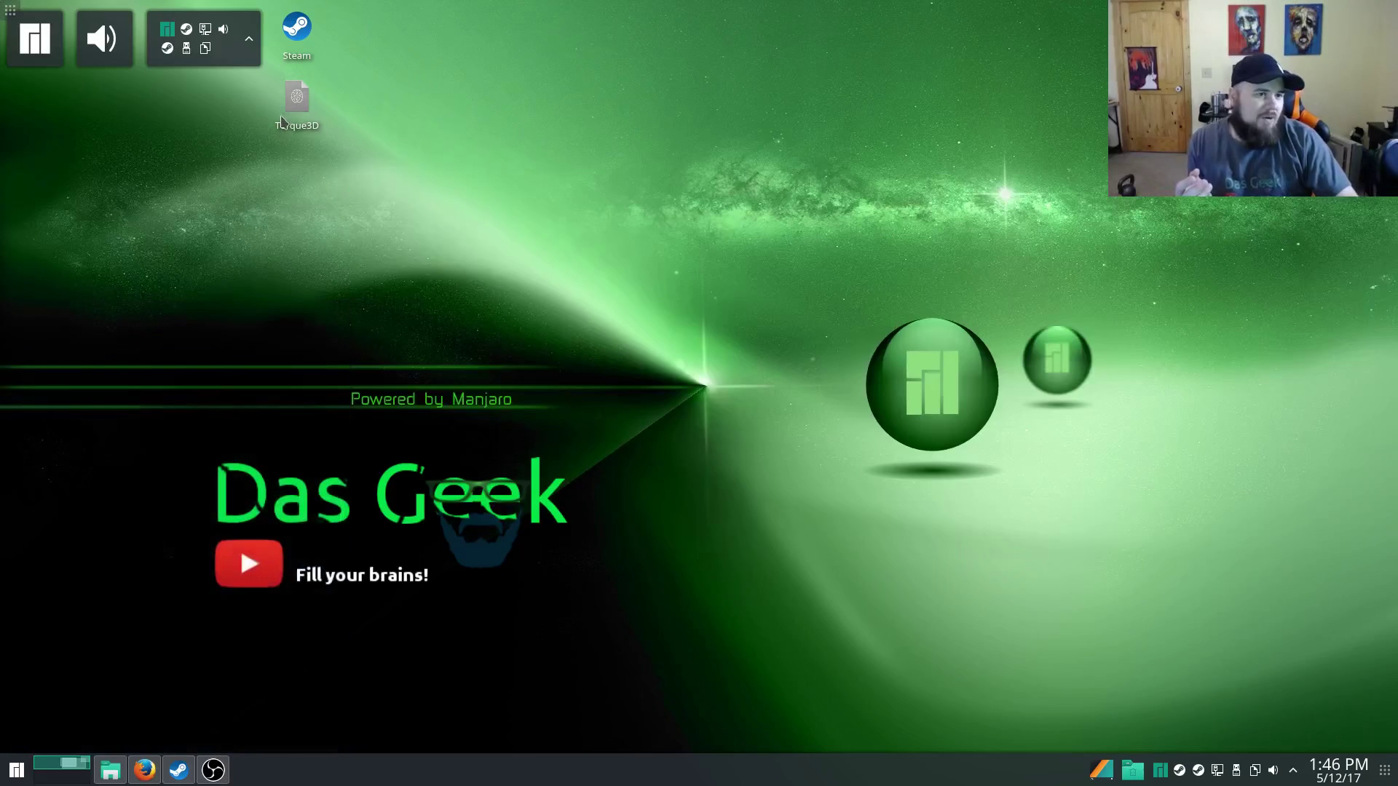
click(293, 110)
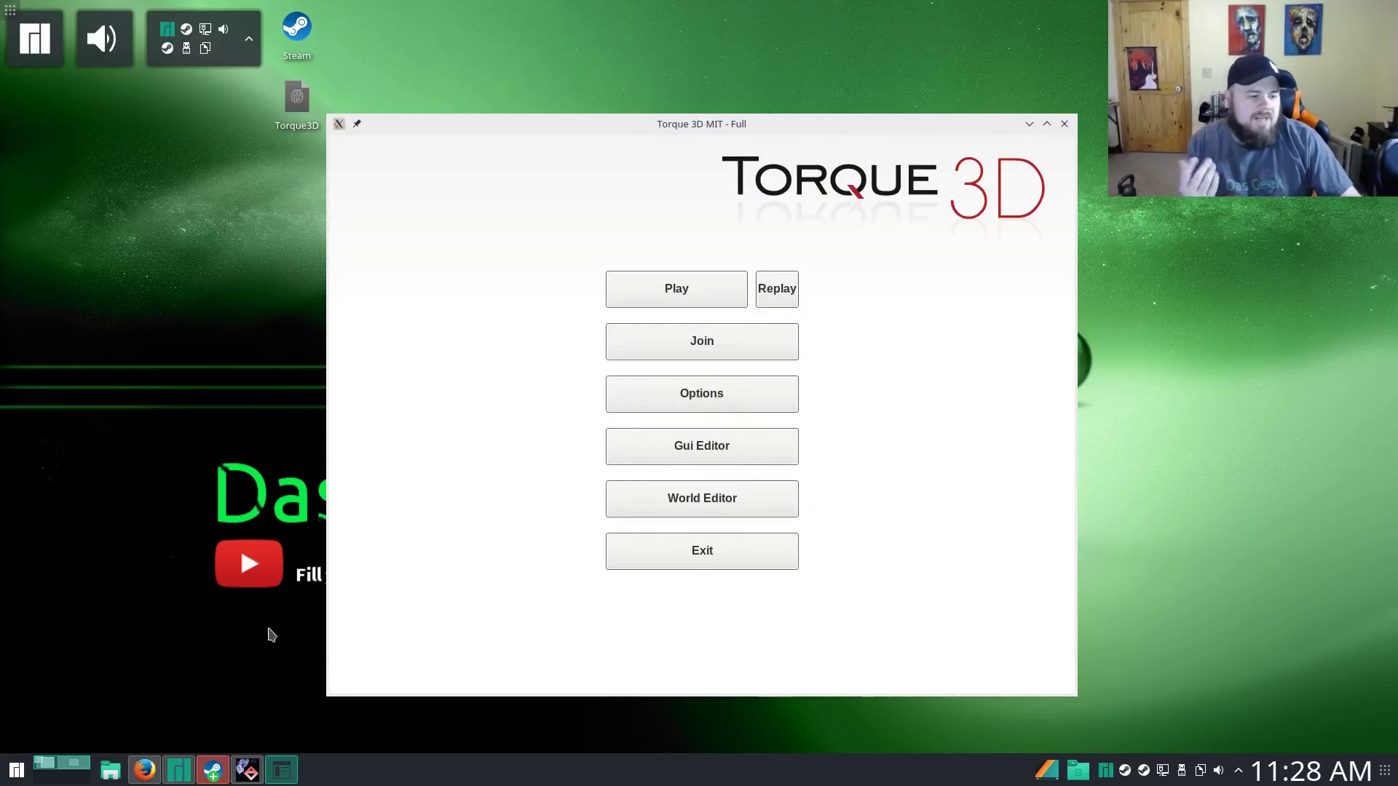
Close the Torque 3D MIT - Full window.
click(1064, 123)
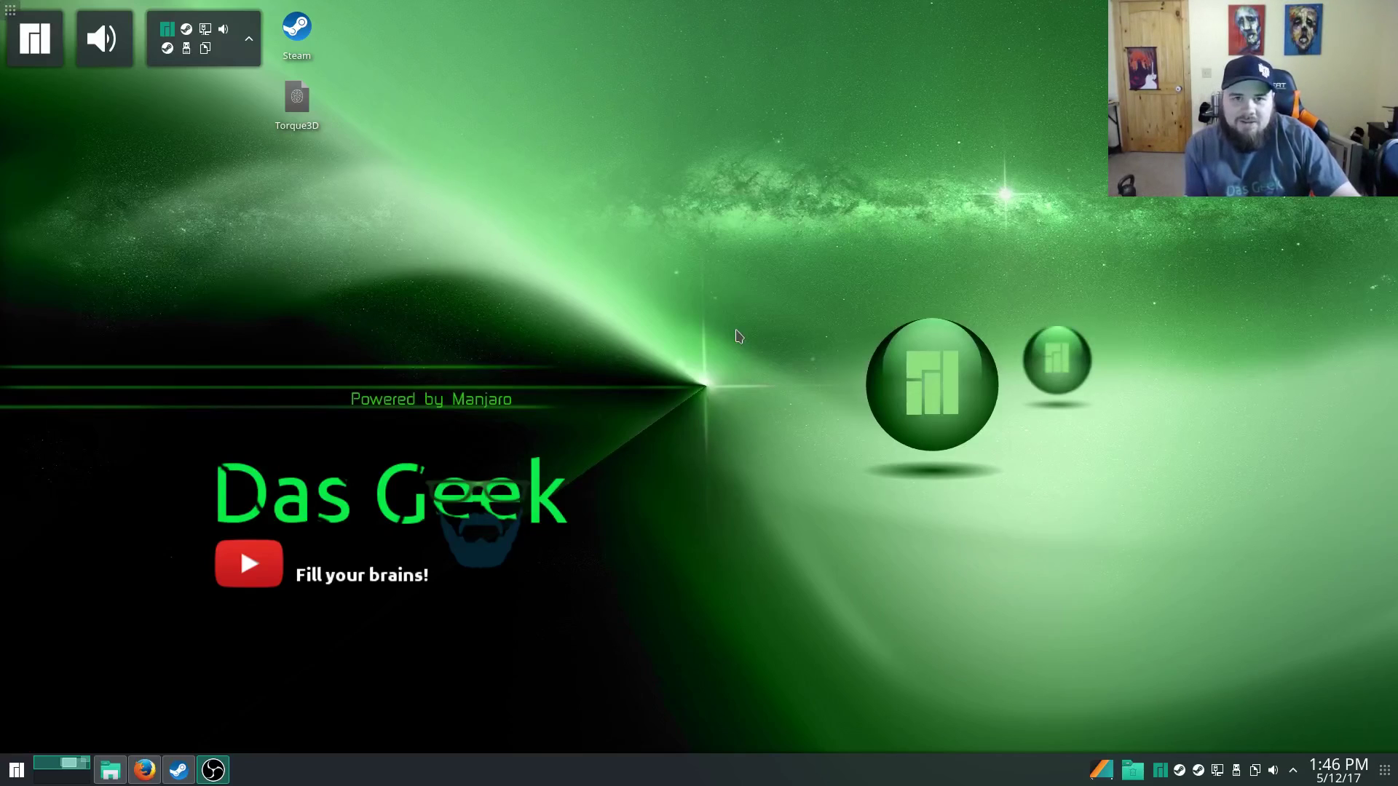
View all applications in the launcher, then choose Configure Desktop from the desktop's right-click menu.
click(16, 770)
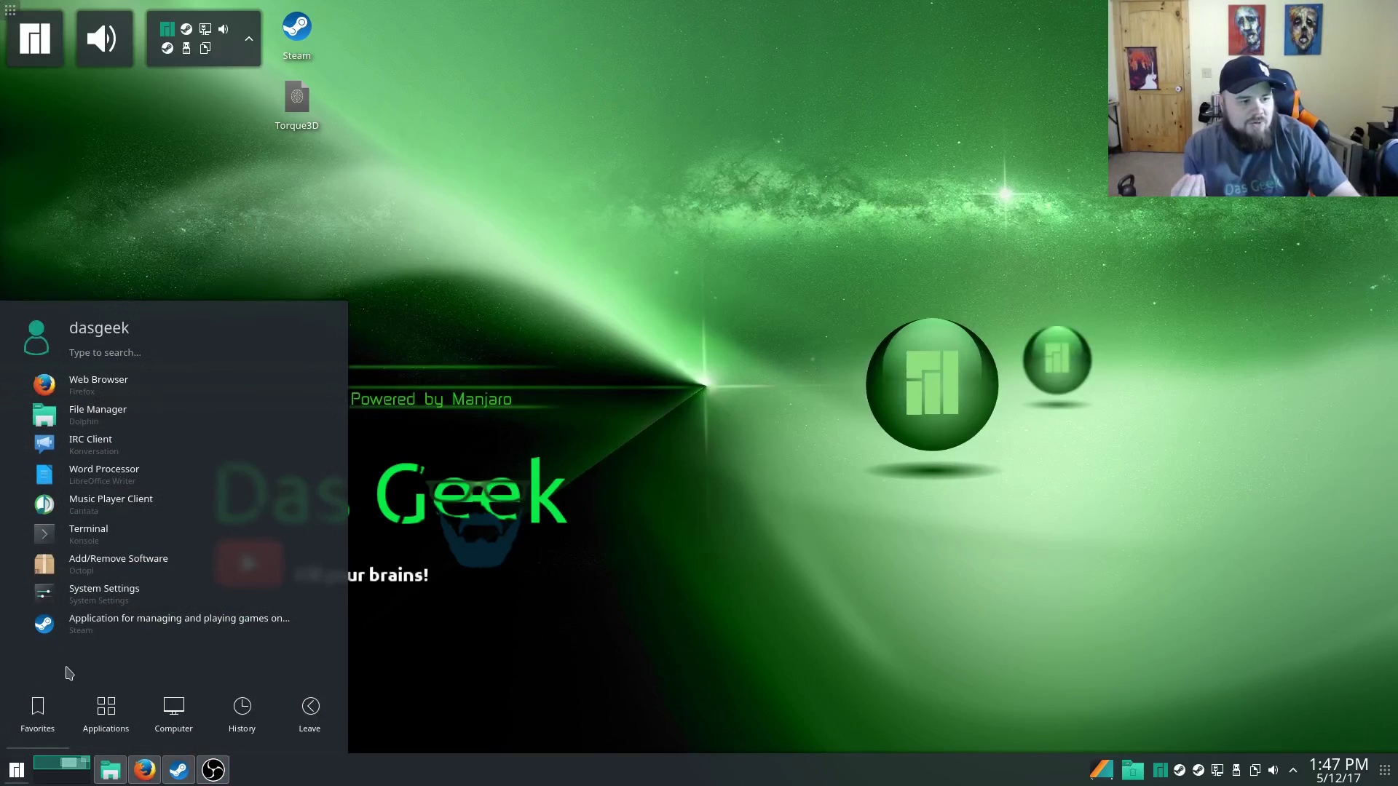
click(97, 714)
right_click(581, 305)
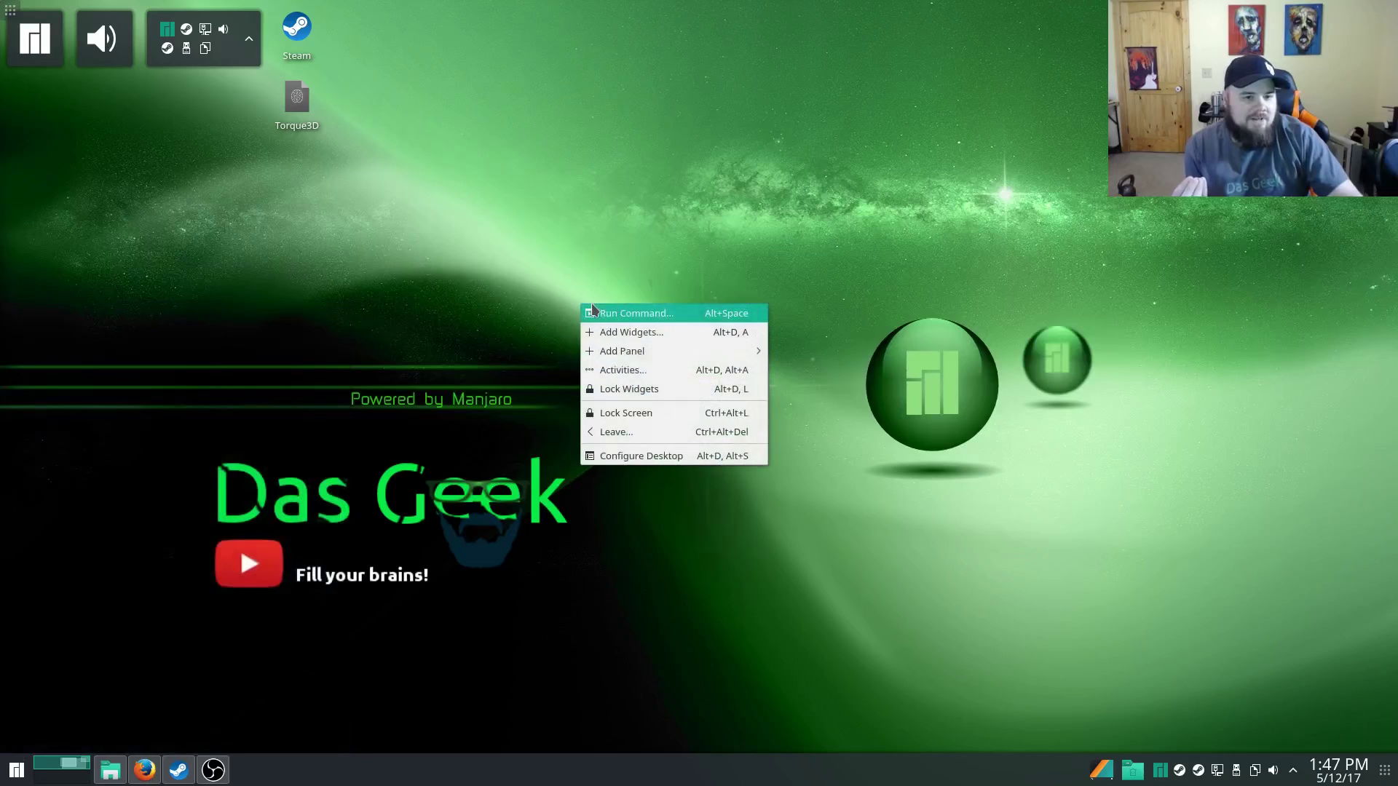
click(619, 455)
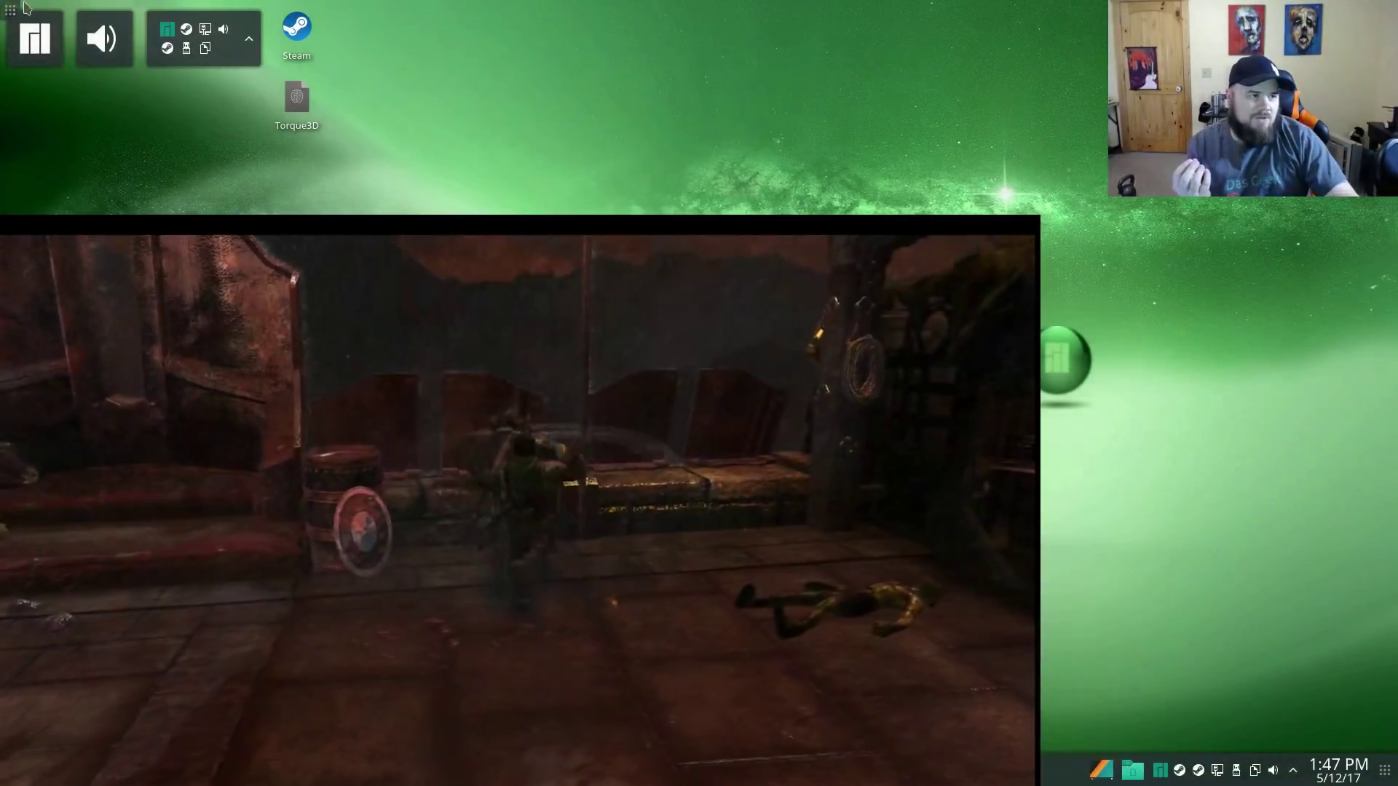
Open the desktop toolbox menu from the top-left corner button.
click(10, 11)
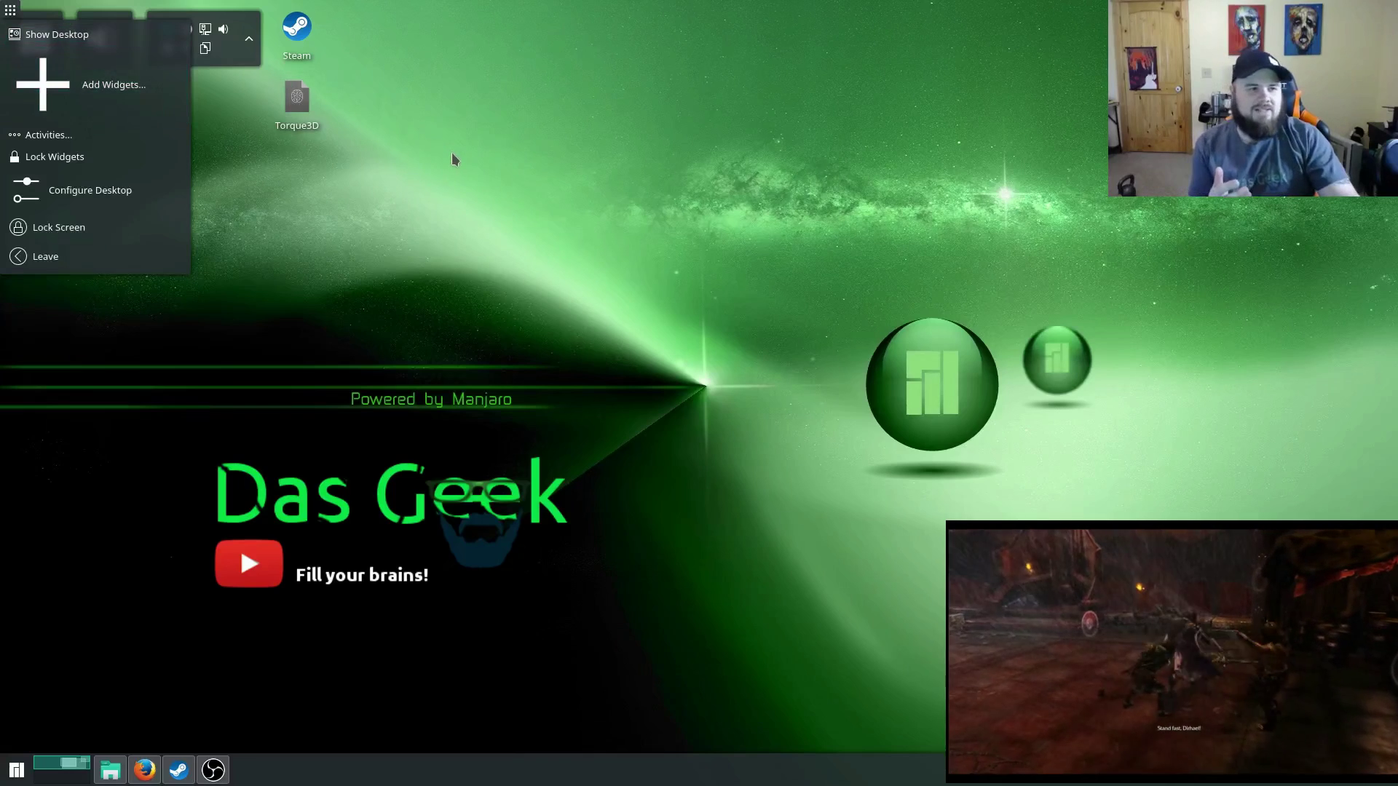
Close the toolbox menu and open the Kickoff launcher showing its favourite applications.
click(402, 128)
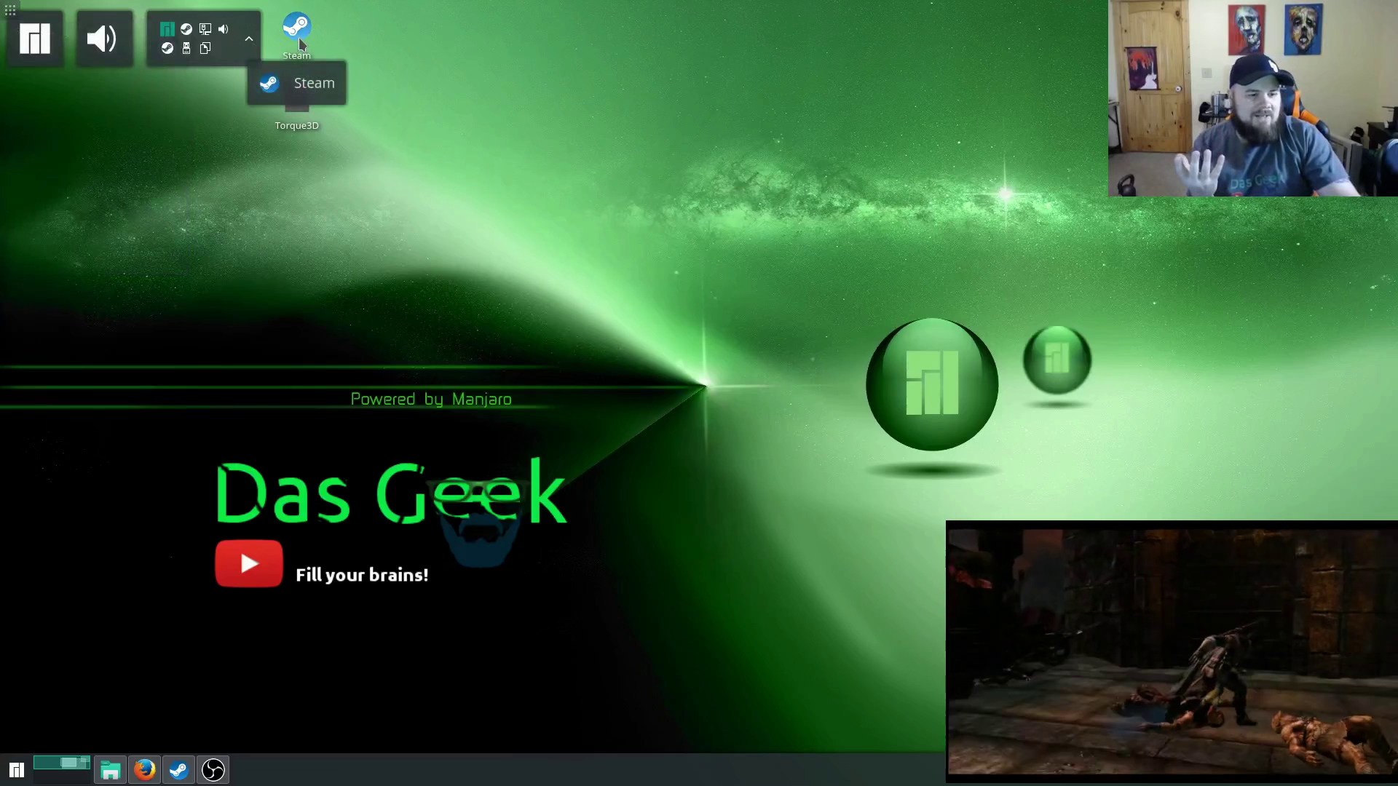
click(16, 770)
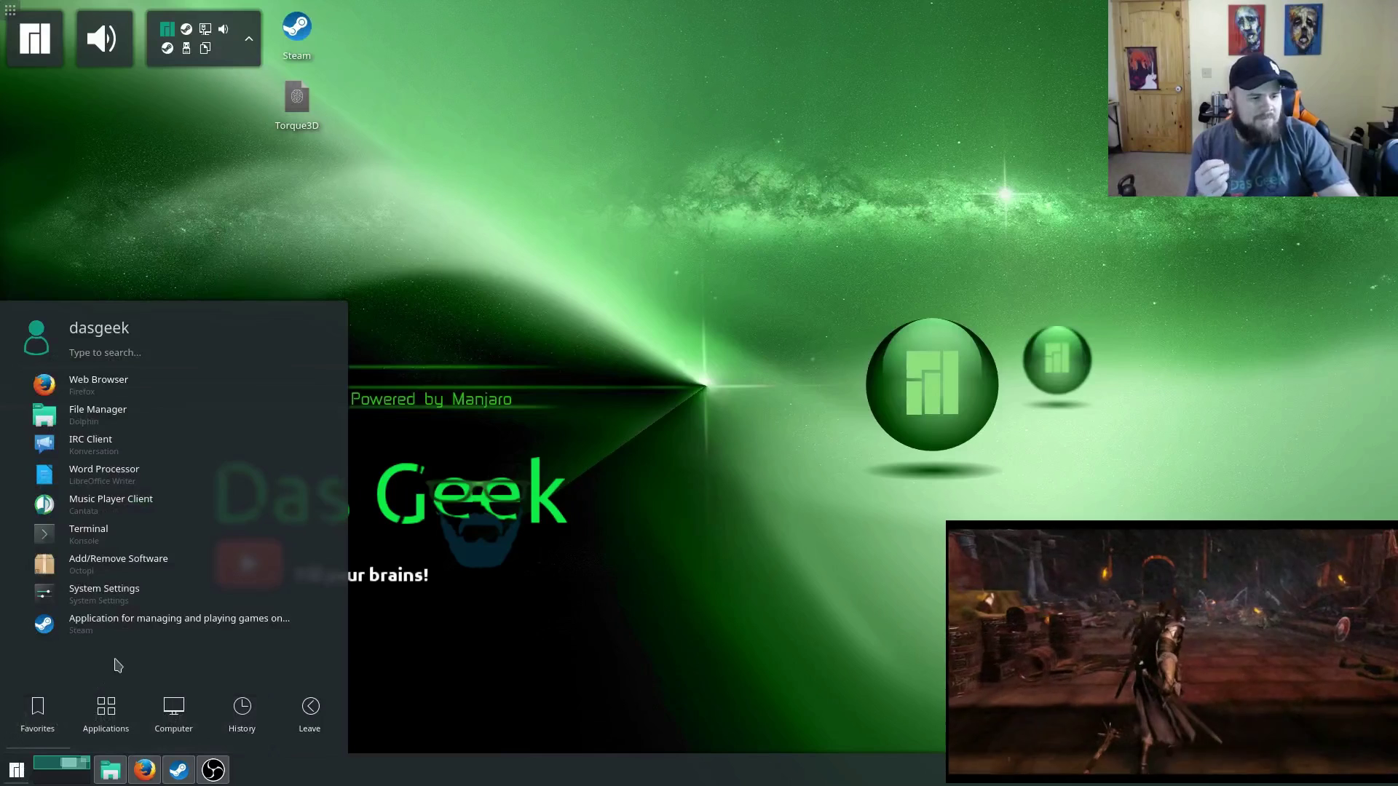